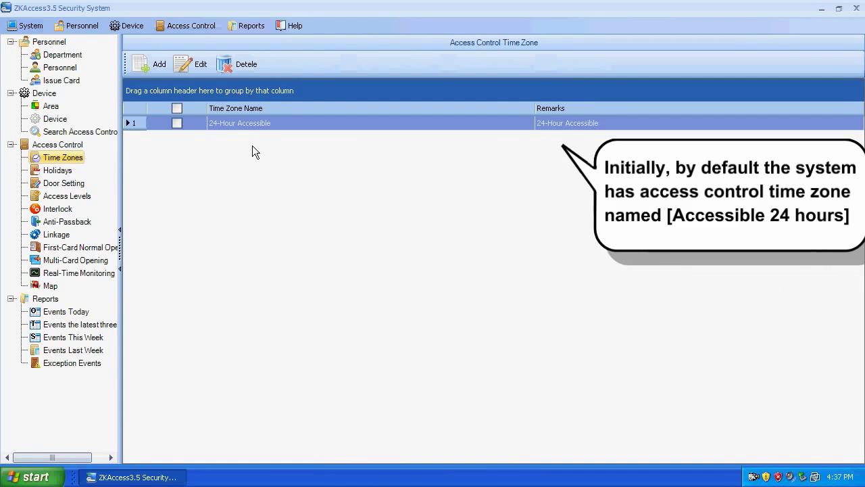
- Open the default 24-Hour Accessible time zone to review its daily intervals, and close it without changes
left_click(237, 123)
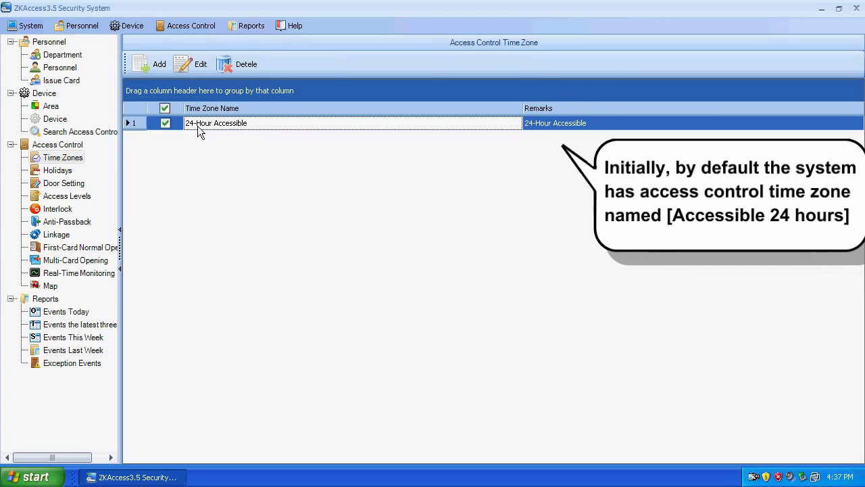
double_click(254, 123)
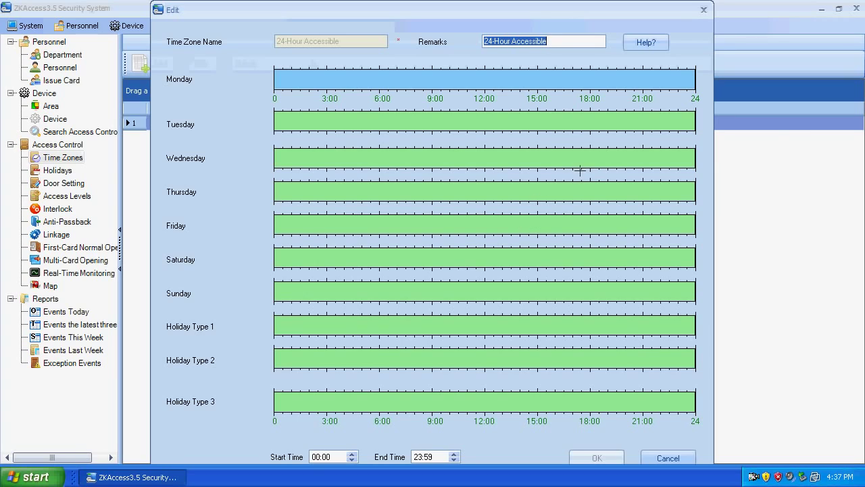
left_click(704, 11)
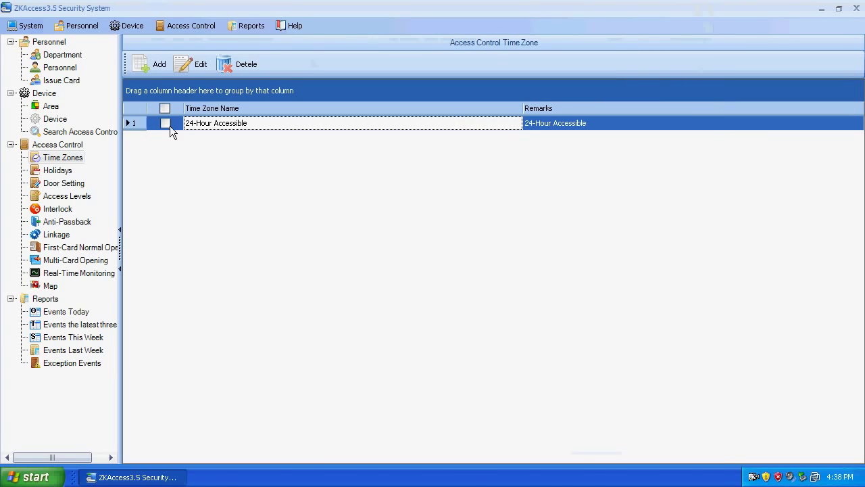
- Start a new time zone named Workday and draw a Monday interval from about 07:53 to 20:18
left_click(143, 67)
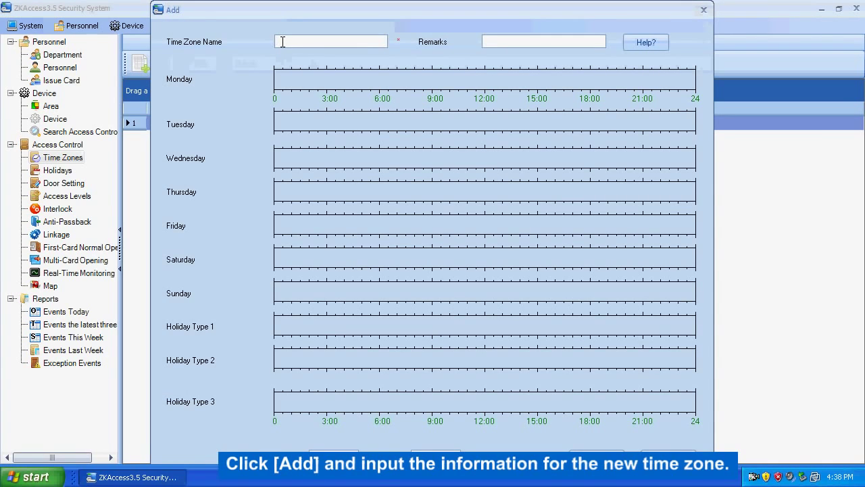
type("Wo")
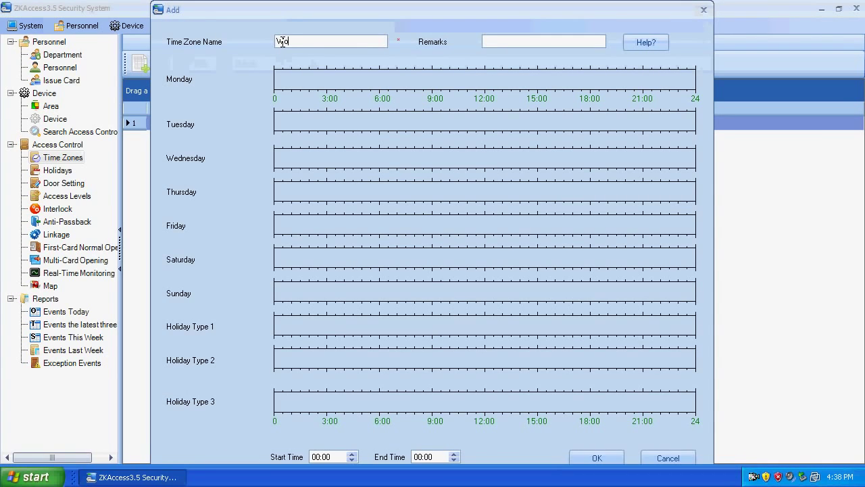
type("rkday")
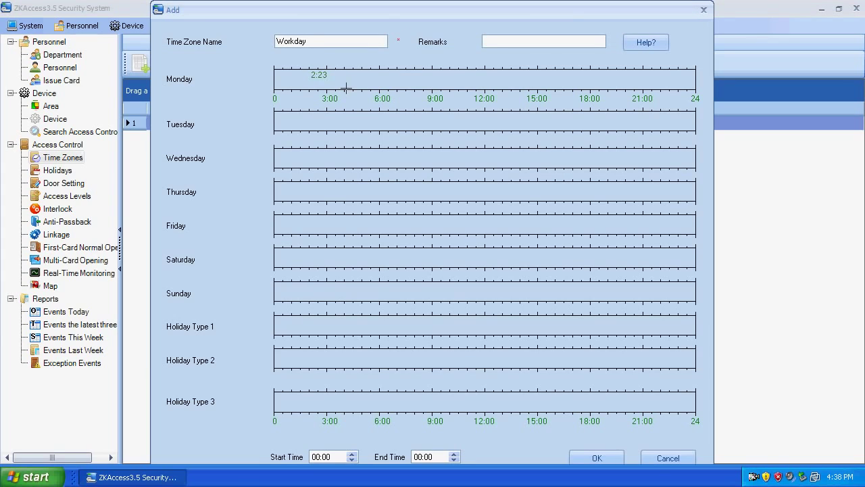
left_click_drag(413, 78, 631, 87)
- Try to set Monday's start time to 08:00 and adjust its end time, and save the Workday time zone
left_click(317, 457)
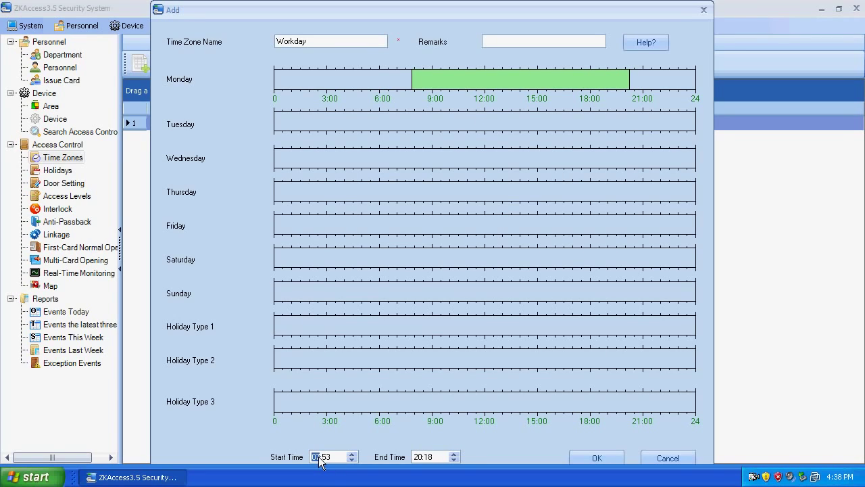
type("08:00")
left_click(428, 458)
type("00")
left_click(602, 459)
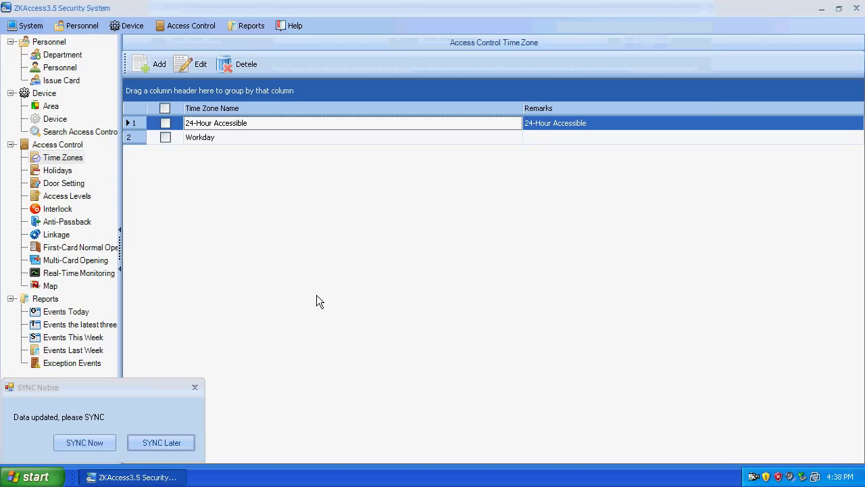
- Reopen the Workday time zone and draw intervals starting at about 07:30 and ending at about 20:00 to 21:00 on Tuesday through Friday
double_click(206, 137)
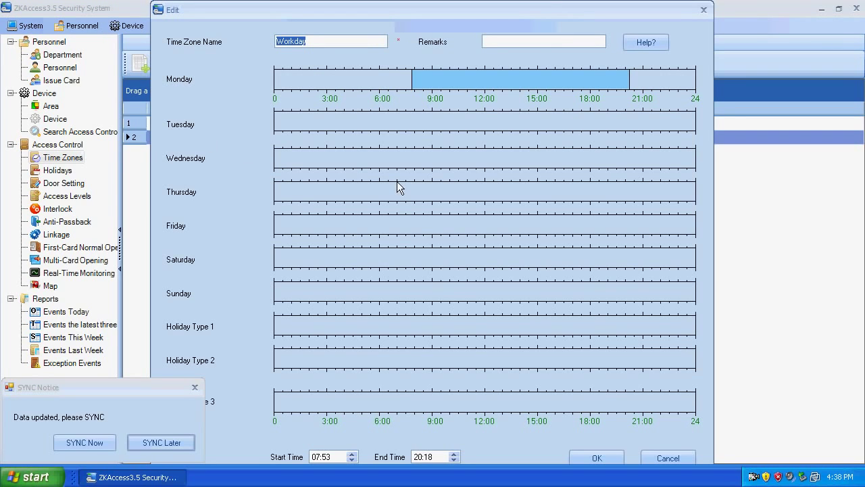
left_click_drag(414, 120, 629, 122)
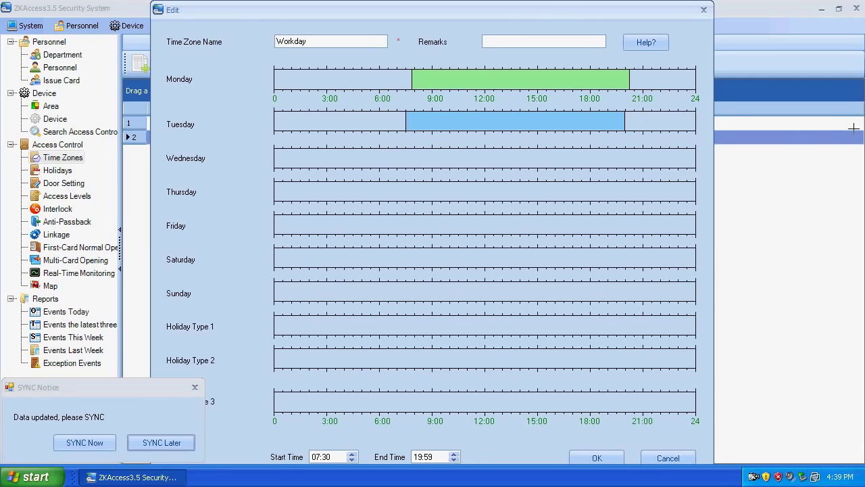
left_click_drag(404, 157, 633, 162)
left_click_drag(408, 199, 642, 193)
left_click_drag(403, 225, 646, 223)
- Modify Tuesday's interval to run from 08:00 to 20:00
right_click(433, 123)
left_click(477, 125)
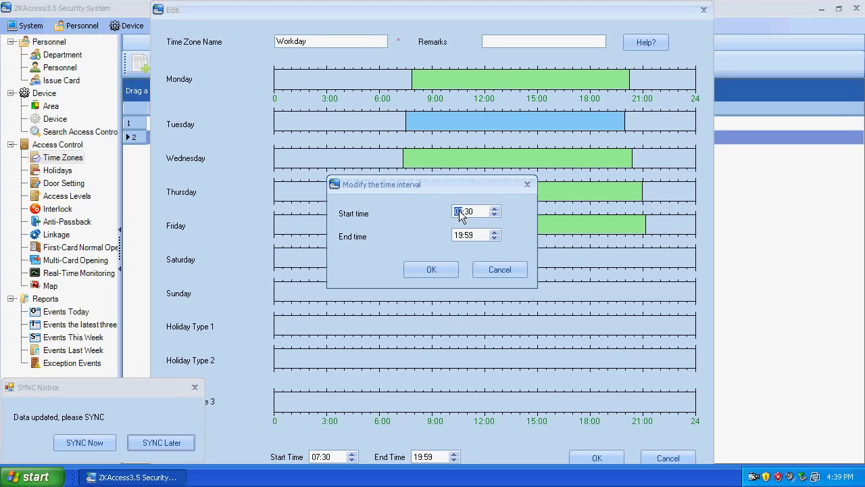
type("2000")
left_click(441, 268)
- Modify Wednesday's interval to run from 08:00 to 20:00
left_click(455, 159)
right_click(455, 160)
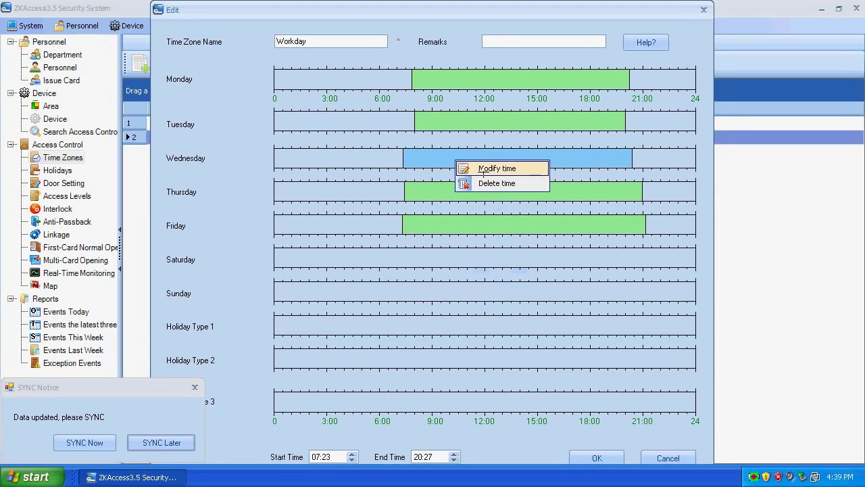
left_click(473, 168)
left_click(459, 211)
type("08:00")
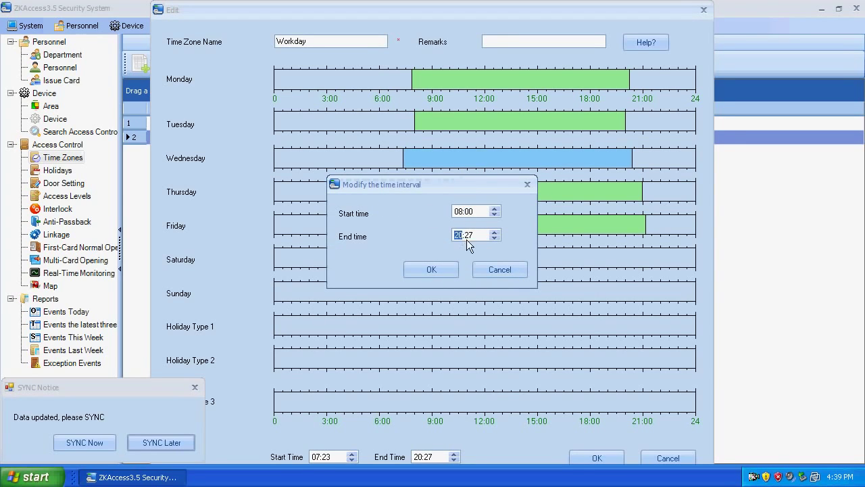
key("Return")
- Modify Thursday's interval to run from 08:00 to 20:00
left_click(484, 190)
right_click(483, 191)
left_click(501, 198)
left_click(460, 212)
type("08")
left_click(460, 234)
type("20")
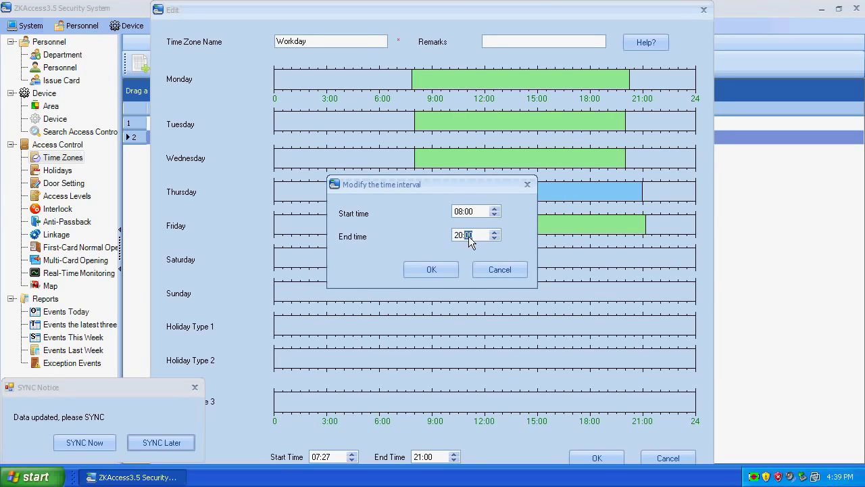
key("Return")
- Modify Friday's interval to run from 08:00 to 20:00 and save the Workday time zone
left_click(477, 231)
right_click(477, 231)
left_click(496, 238)
left_click(460, 212)
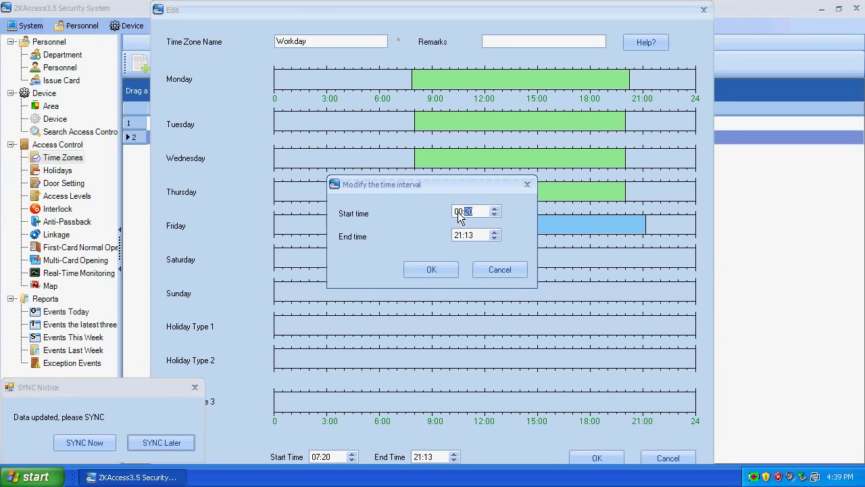
type("0800")
left_click(460, 235)
type("2000")
key("Return")
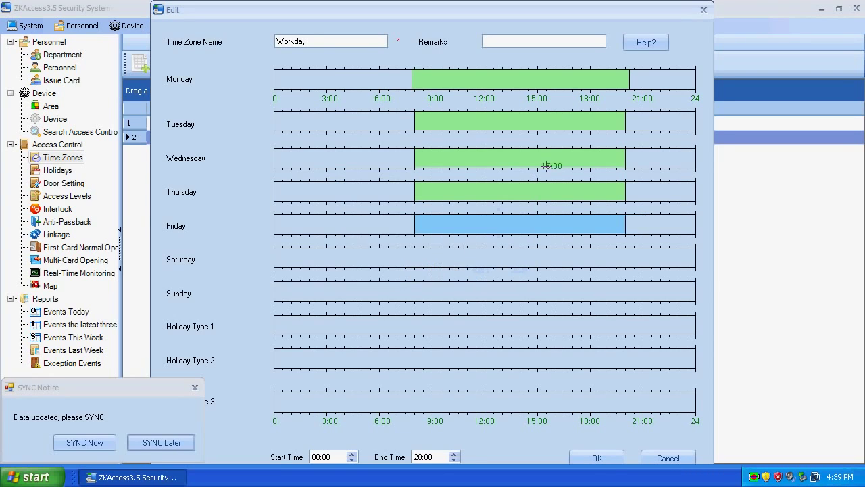
left_click(597, 458)
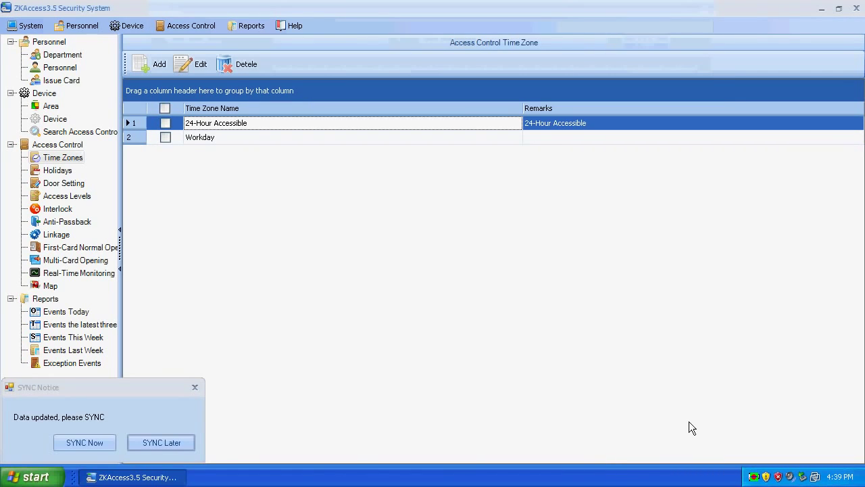
- Start a new time zone named Overtime and draw intervals of about 09:02 to 18:27 on Saturday and 09:02 to 19:06 on Sunday
left_click(149, 65)
type("0")
type("vertime")
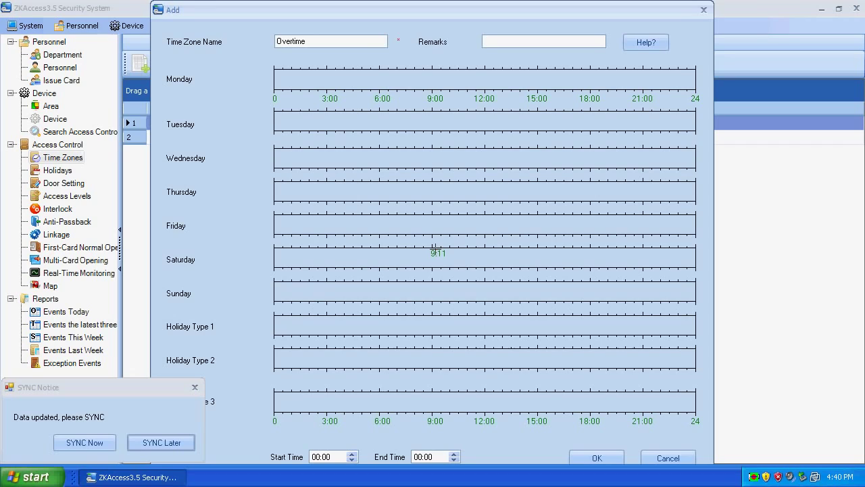
left_click_drag(433, 251, 533, 274)
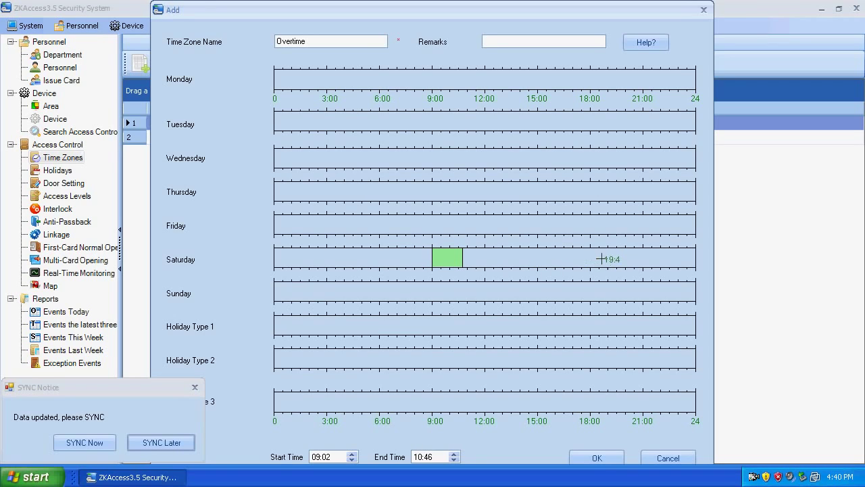
left_click_drag(463, 257, 597, 257)
left_click_drag(433, 281, 608, 292)
- Modify Saturday's interval to run from 08:30 to 19:00
right_click(559, 269)
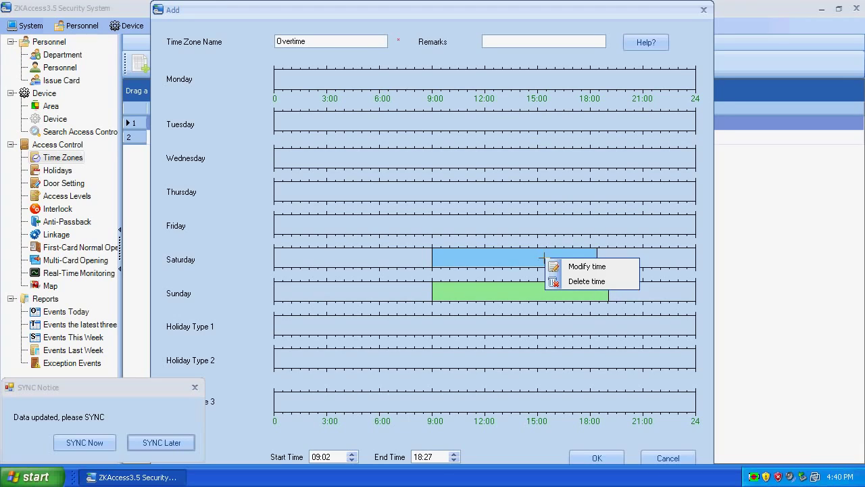
left_click(569, 267)
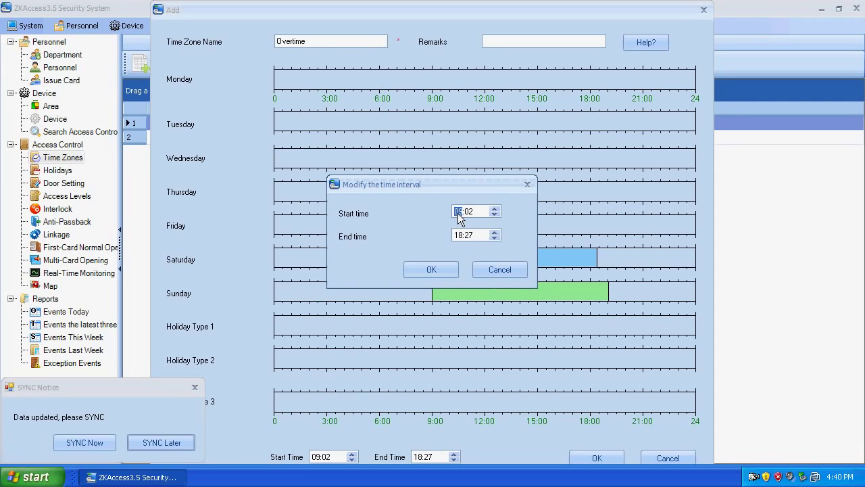
type("08")
left_click(476, 211)
type("30")
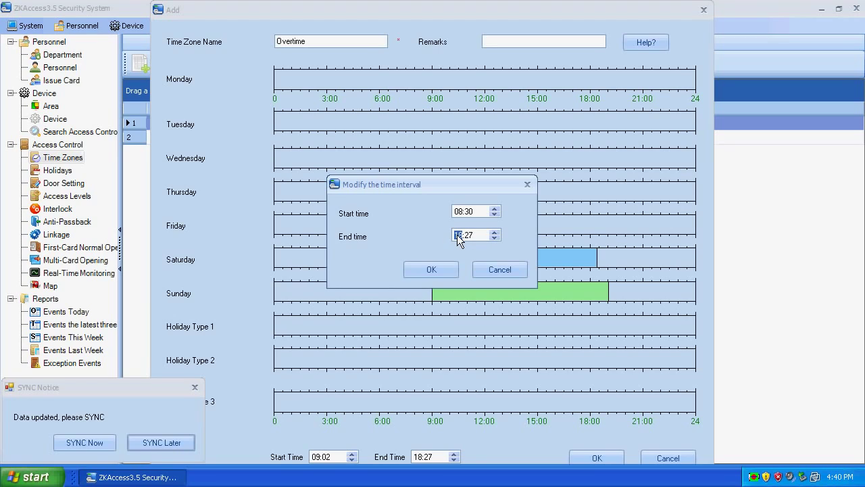
type("19")
left_click(469, 236)
type("06")
left_click(433, 270)
- Modify Sunday's interval to run from 08:30 to 19:00 and save the Overtime time zone
double_click(456, 296)
left_click(460, 210)
type("08")
left_click(470, 213)
type("30")
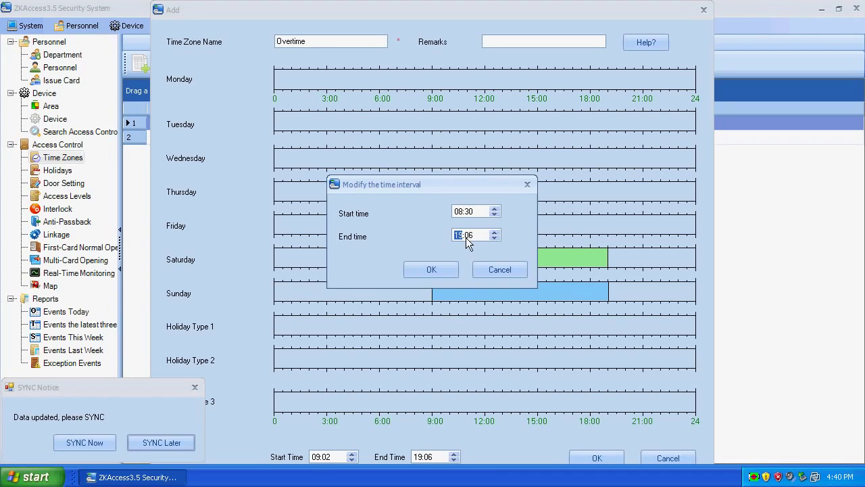
type("00")
key("Return")
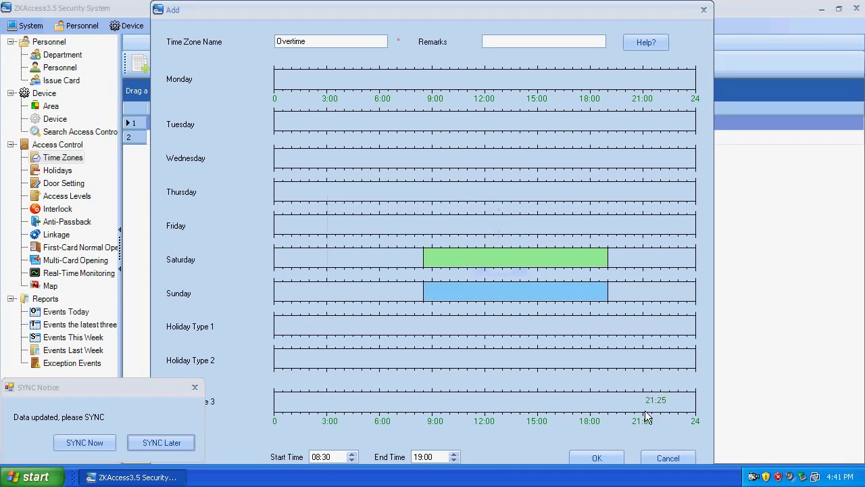
left_click(596, 458)
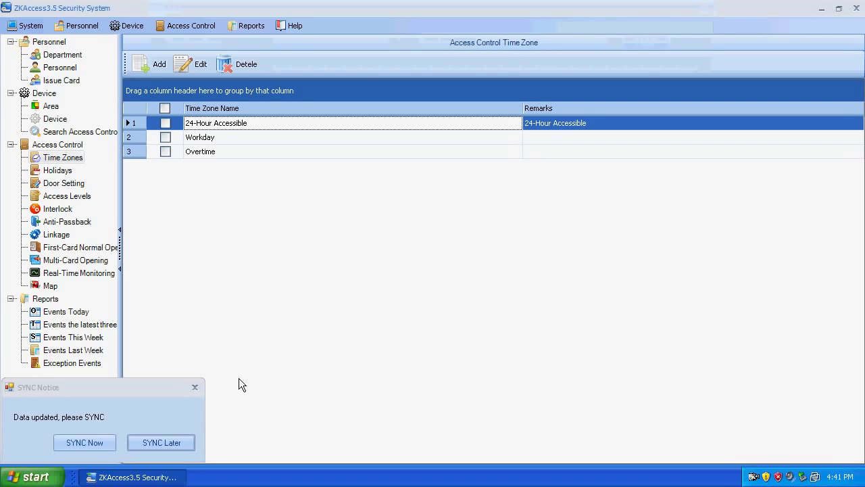
- Go to the access control holidays and start a new holiday named National Day
key("Down")
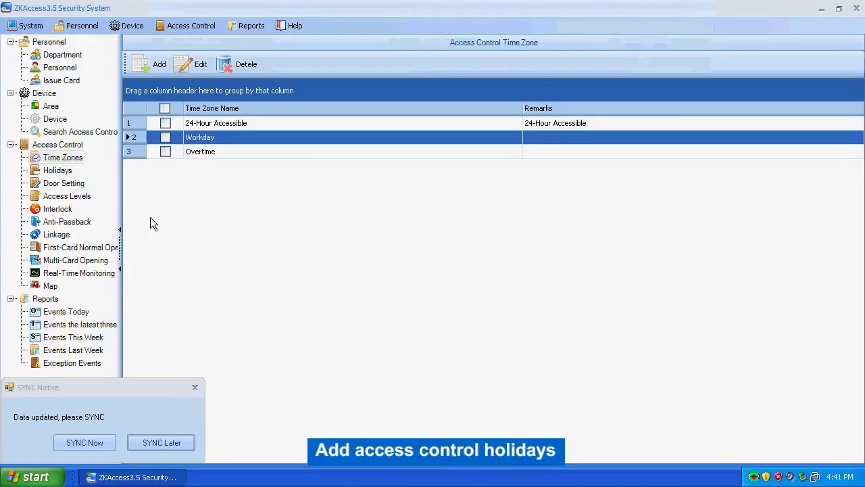
left_click(63, 178)
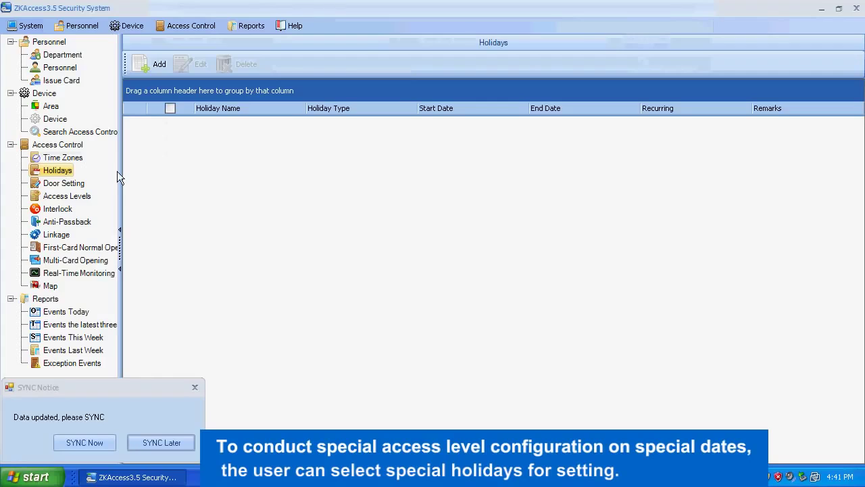
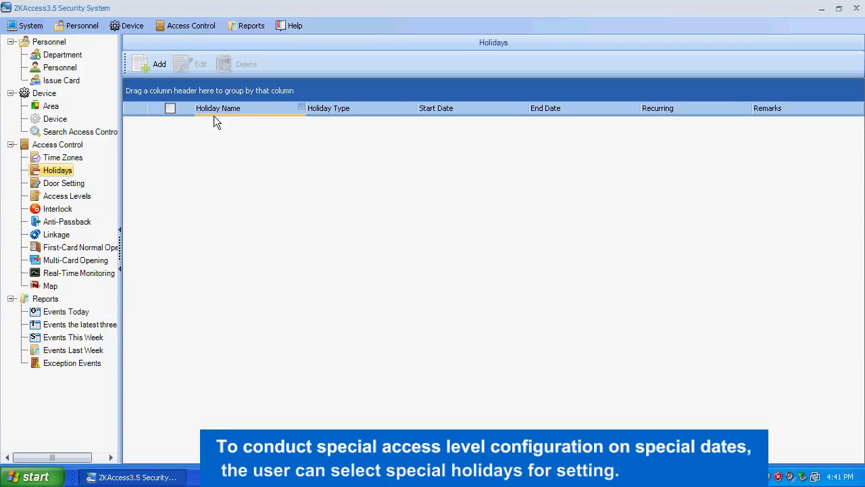
left_click(212, 119)
left_click(143, 68)
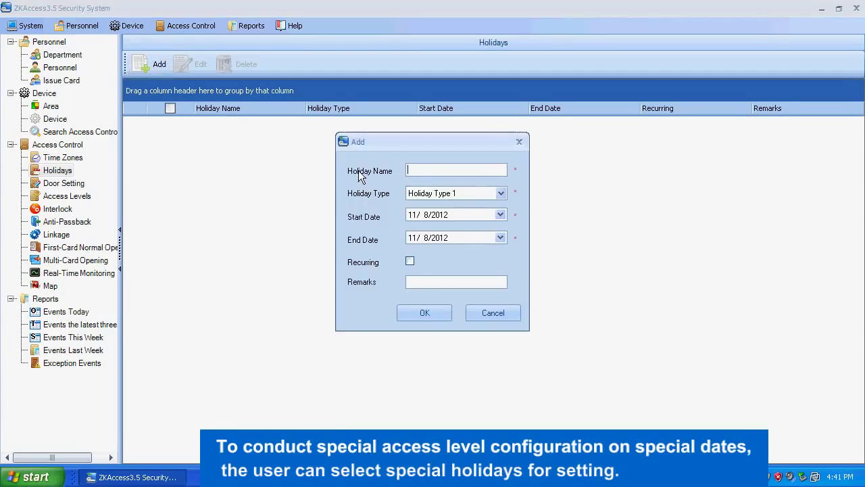
type("Na")
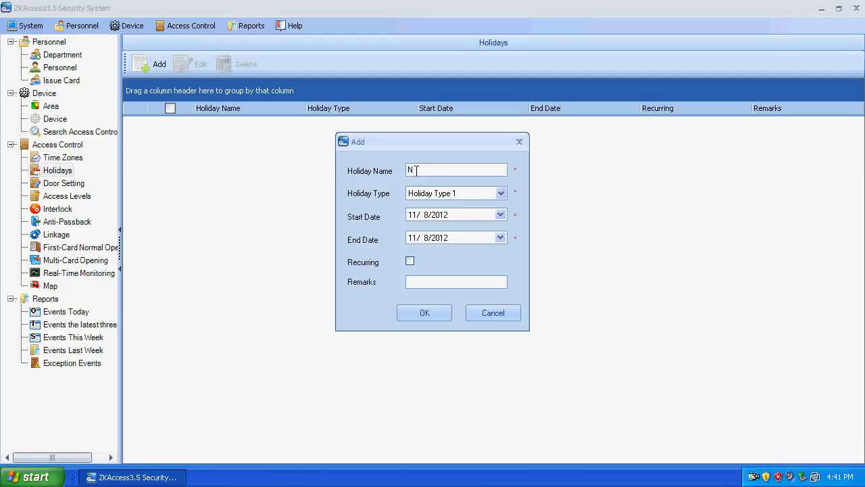
type("tin")
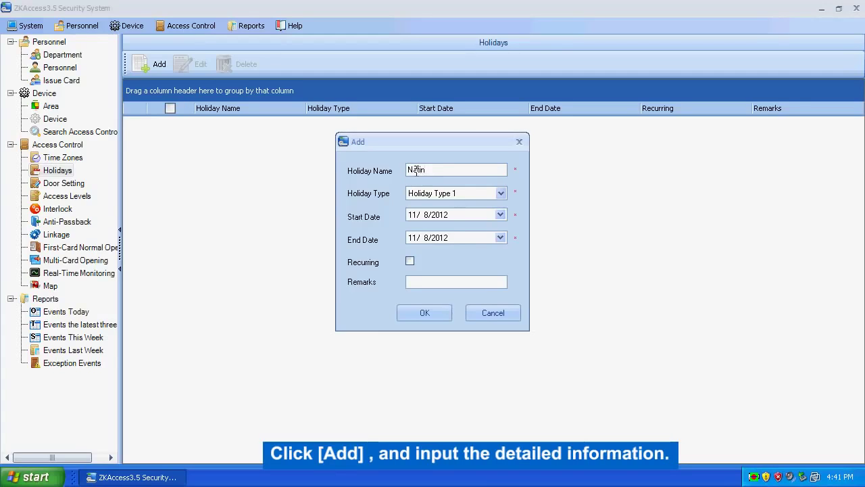
type("nal D")
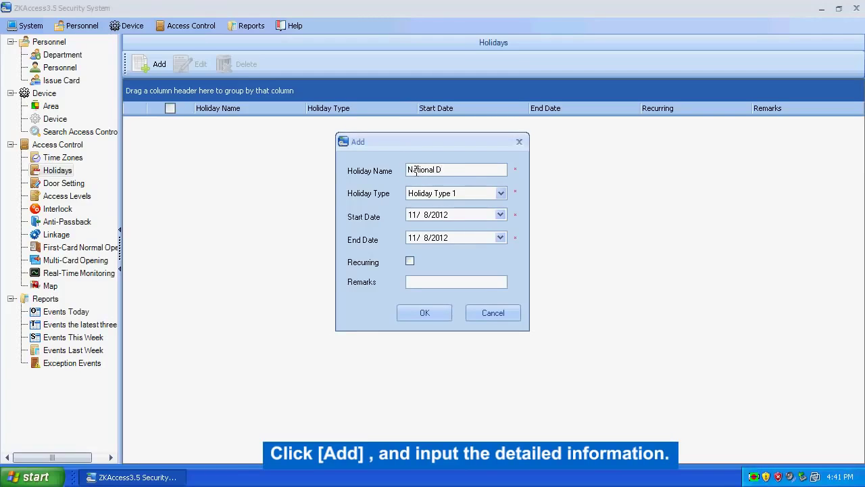
type("ay")
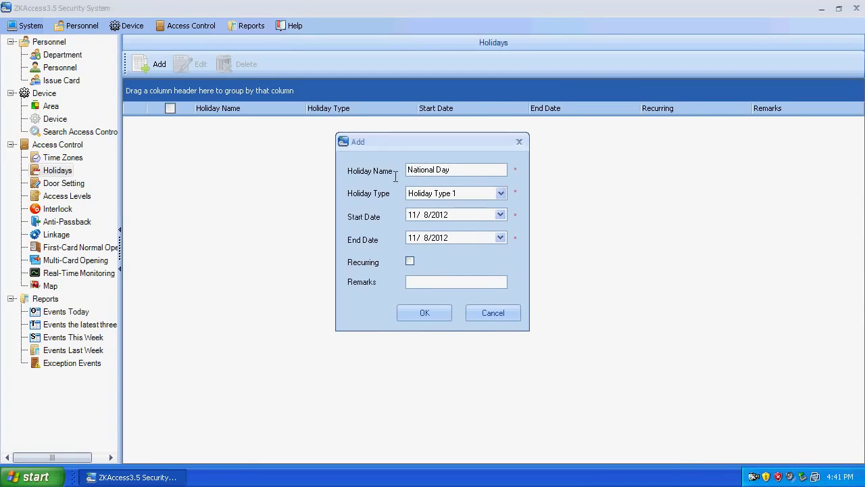
- Edit the holiday's start date, set its end date to 7/10/2012 and mark the holiday as recurring
left_click(411, 216)
type("10")
left_click(412, 214)
type("1")
left_click(422, 214)
type("10")
left_click(425, 240)
type("10")
left_click(415, 237)
type("1")
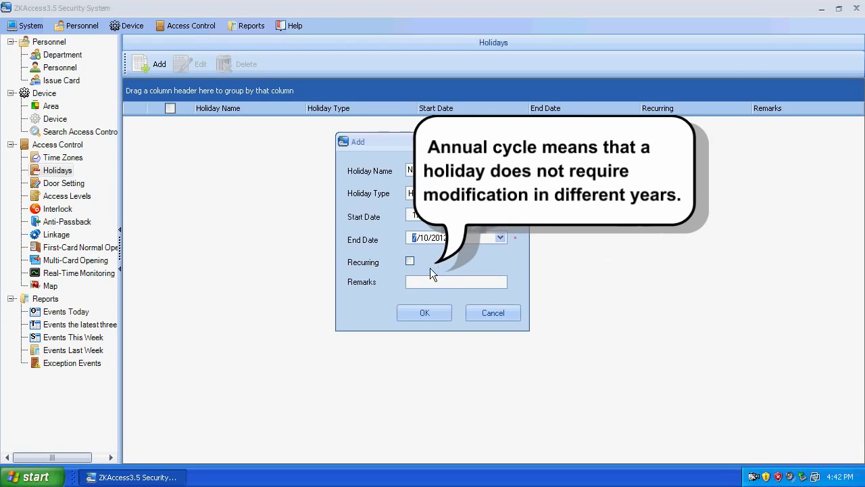
left_click(409, 260)
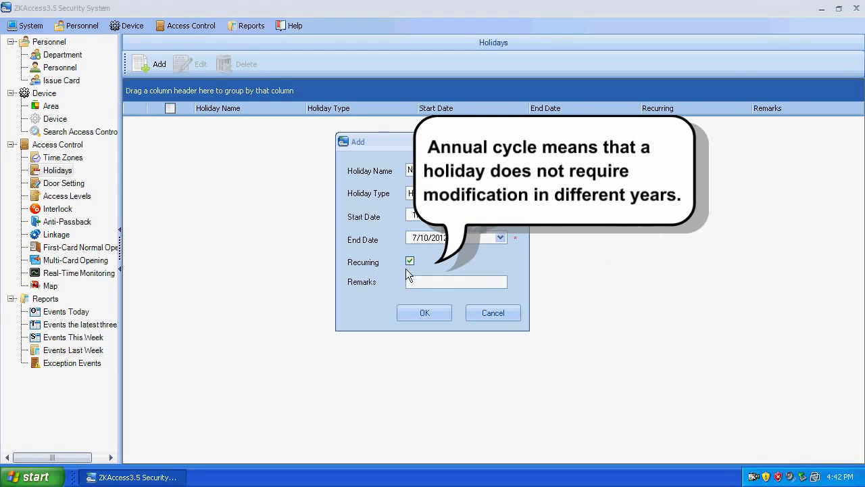
- Save the National Day holiday and postpone the device synchronization
left_click(417, 310)
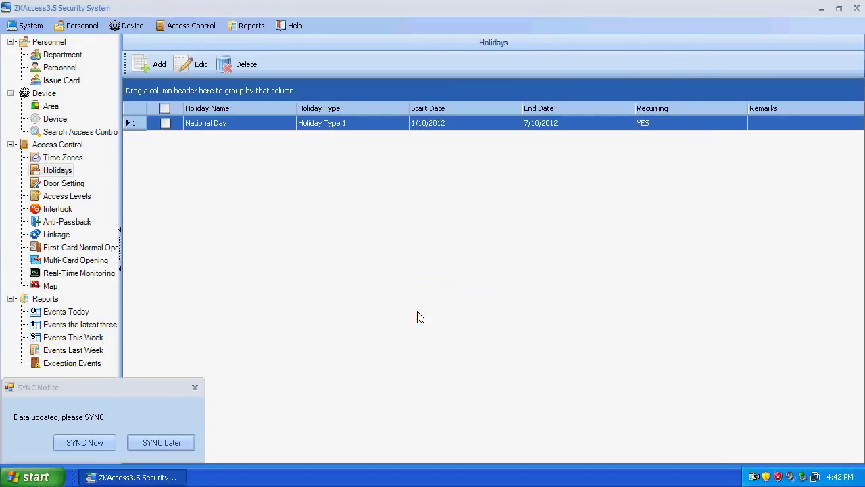
left_click(157, 442)
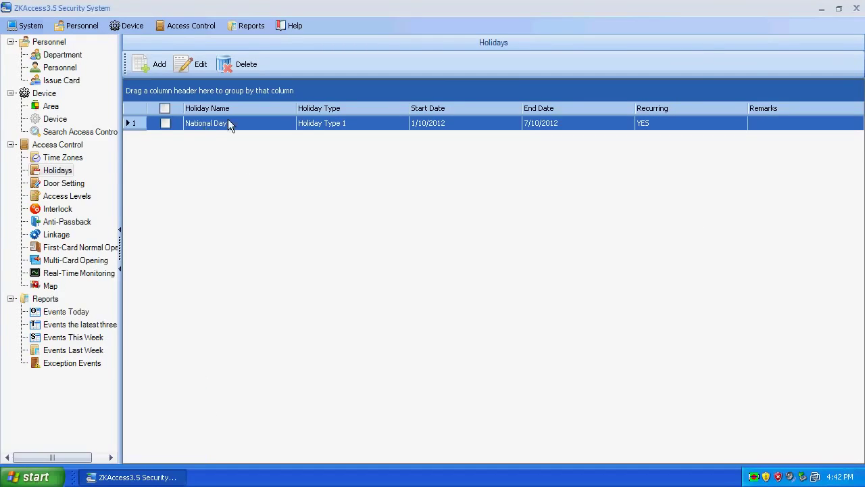
- Add a recurring New Year's Day holiday of Holiday Type 2, starting and ending on 1/1/2013, and postpone synchronization
left_click(140, 63)
type("New")
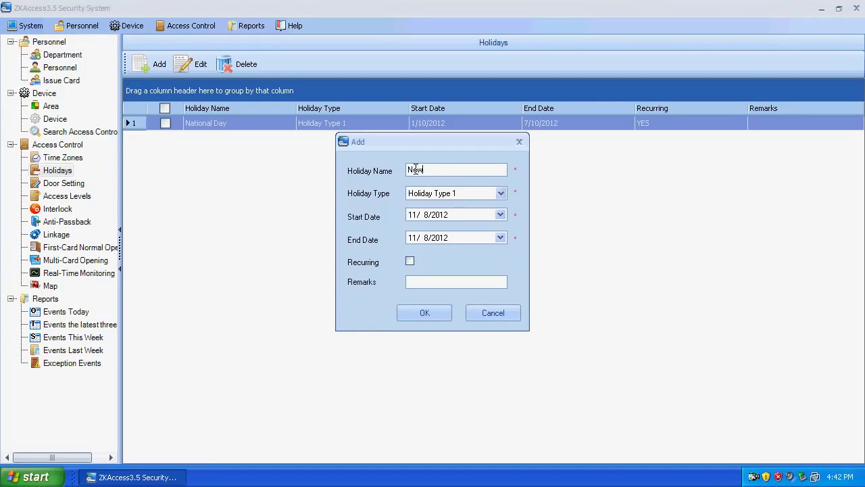
type(" Year's Day")
left_click(444, 215)
left_click(425, 215)
type("1/ 8/2013")
left_click(419, 315)
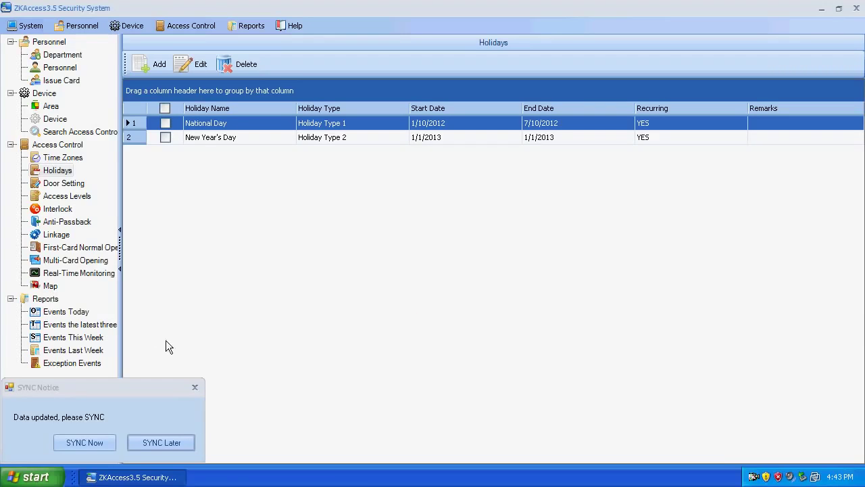
left_click(172, 441)
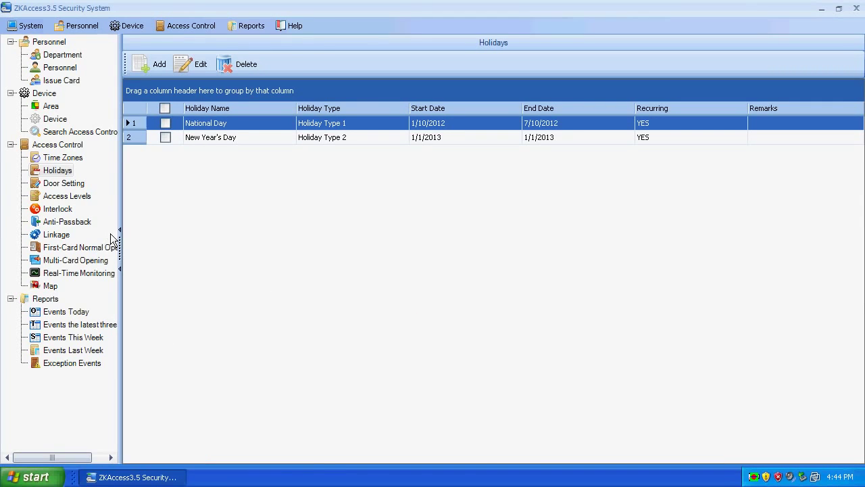
- In the door settings, set door 192.168.8.133-1's passage mode time zone to Workday, save it and dismiss the sync notice
left_click(68, 185)
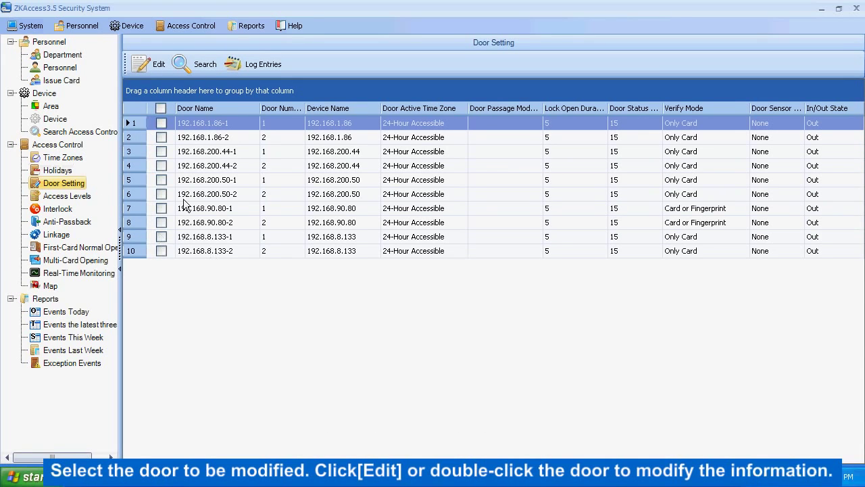
double_click(217, 238)
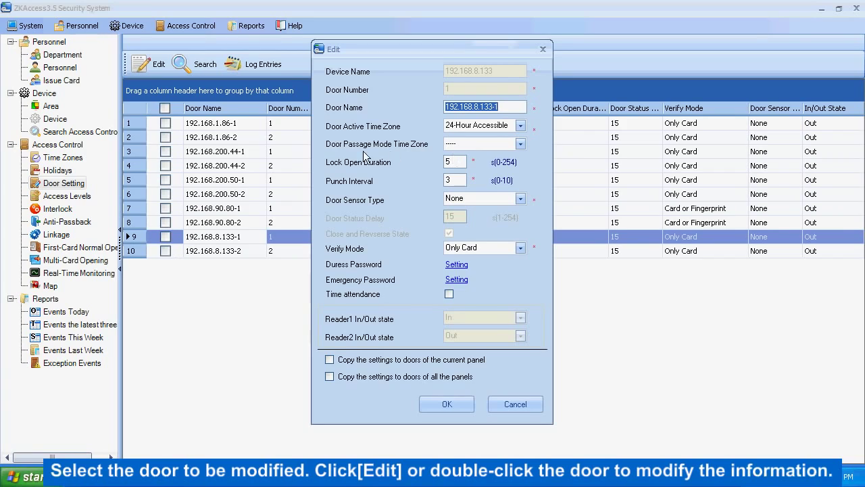
left_click(517, 145)
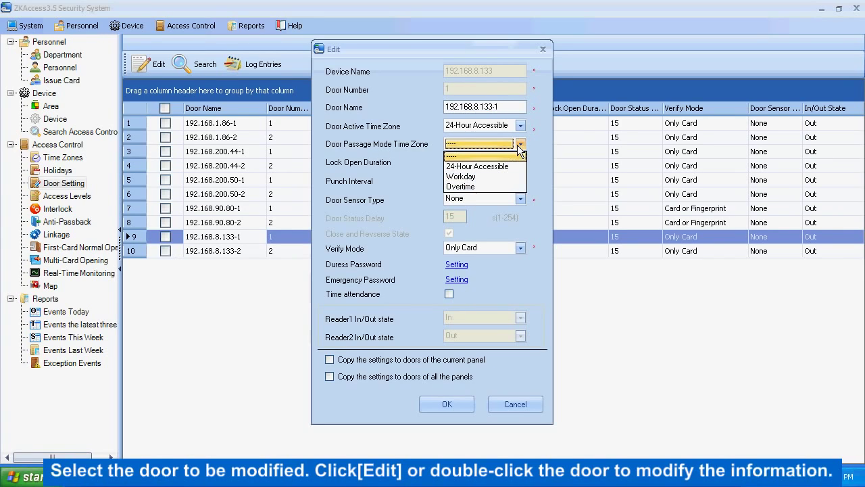
left_click(465, 176)
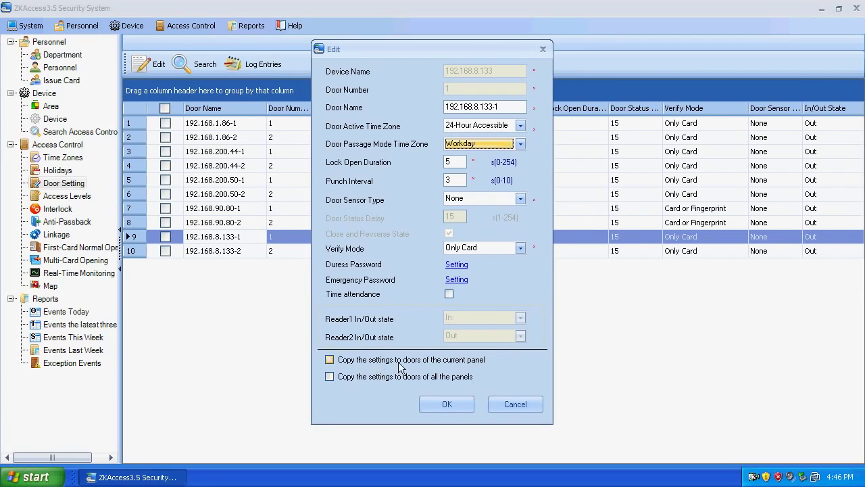
left_click(440, 400)
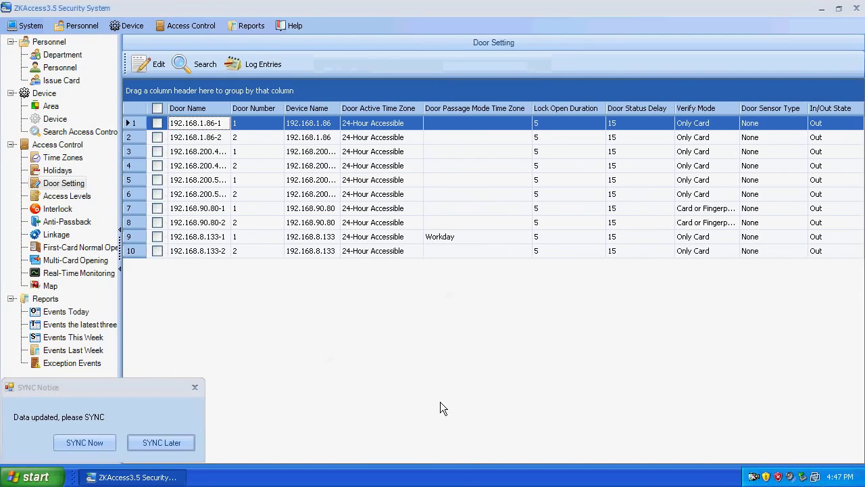
left_click(195, 387)
- Set the passage mode time zone of door 192.168.8.133-2 to Workday and save the door settings
double_click(189, 251)
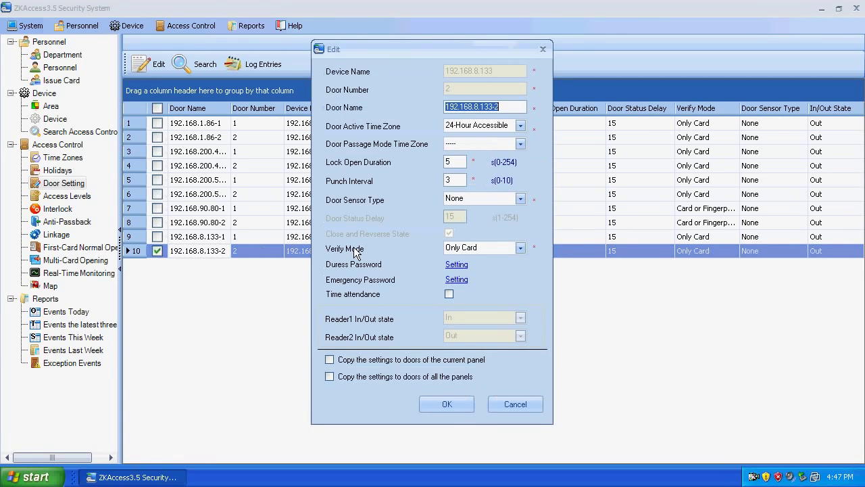
left_click(520, 143)
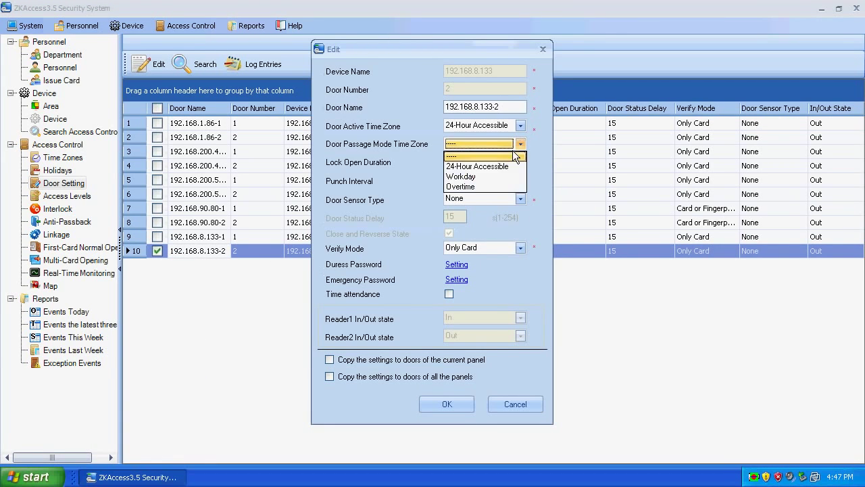
left_click(463, 177)
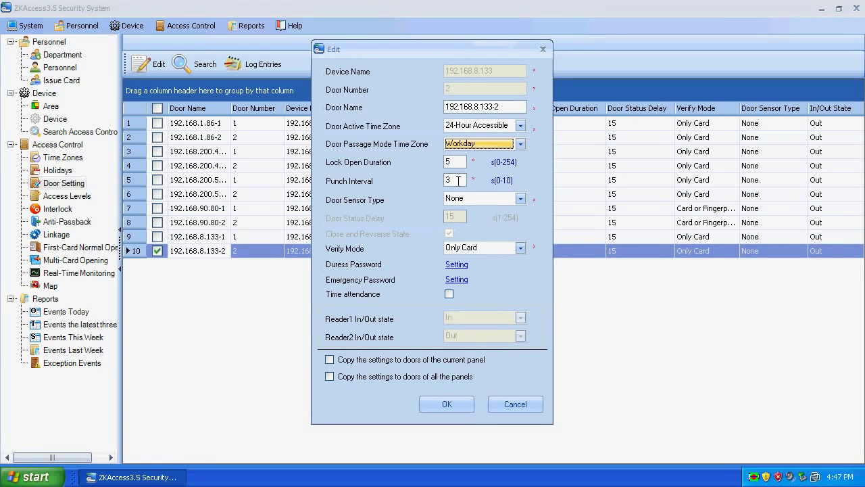
left_click(456, 404)
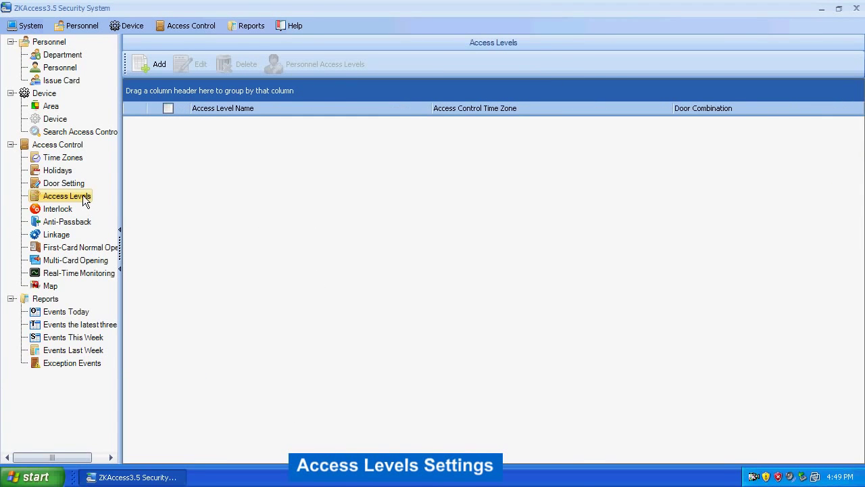
- Start a new access level named Access and set its access control time zone to Workday
left_click(148, 64)
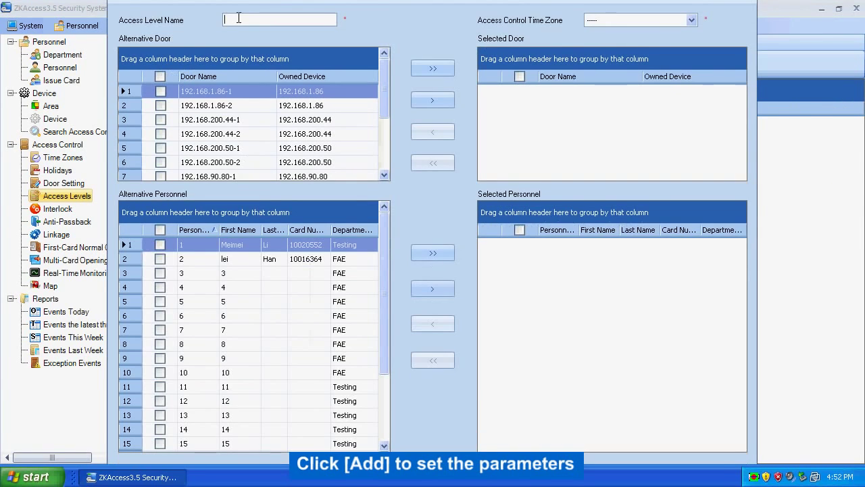
type("Access")
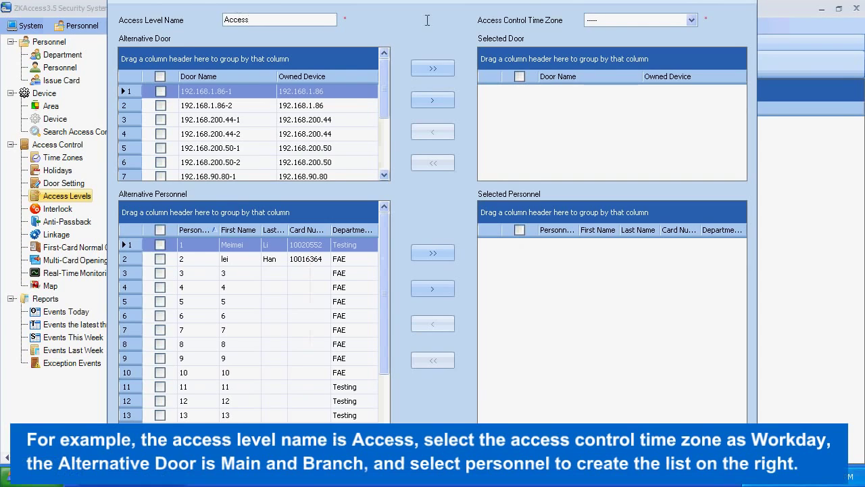
left_click(689, 20)
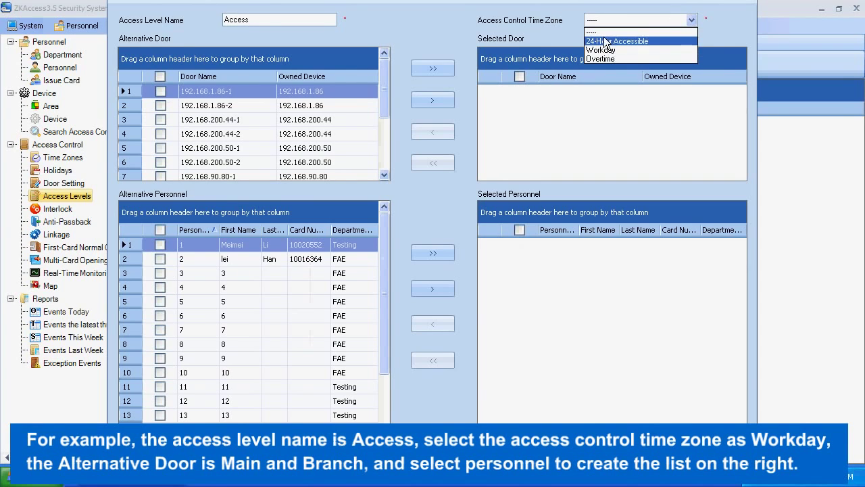
left_click(602, 50)
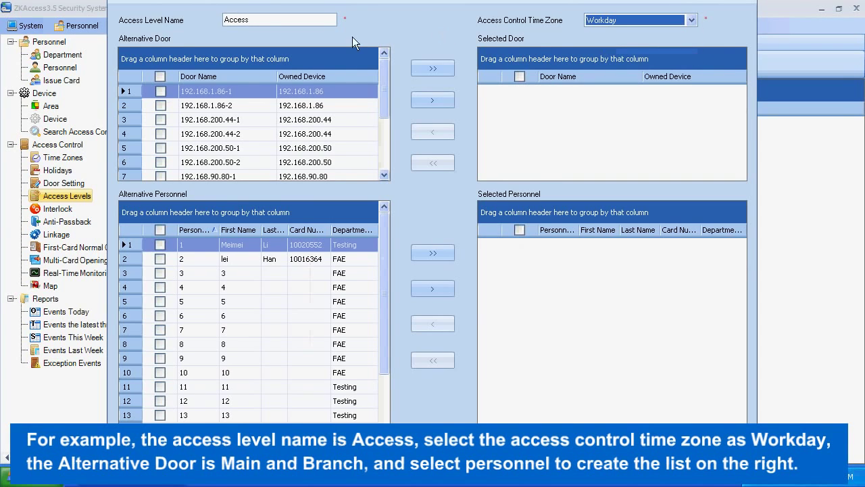
- Add doors 192.168.8.133-1 and 192.168.8.133-2 to the access level's selected doors
left_click_drag(387, 116, 388, 154)
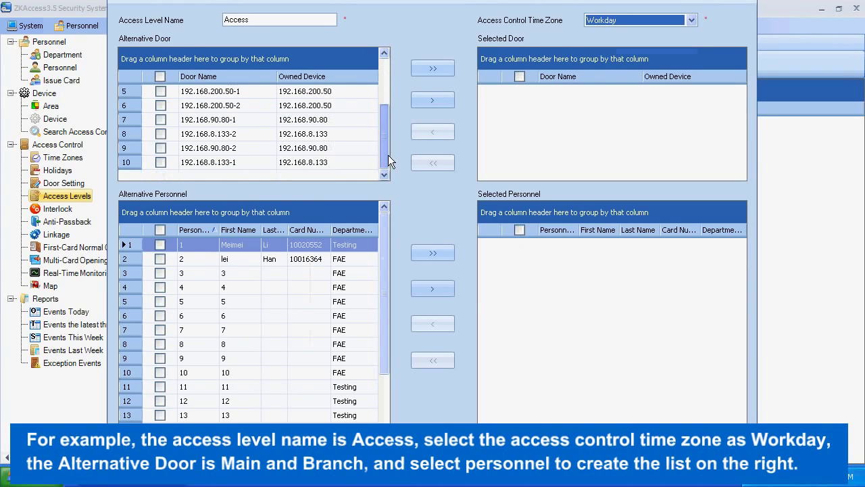
left_click(160, 148)
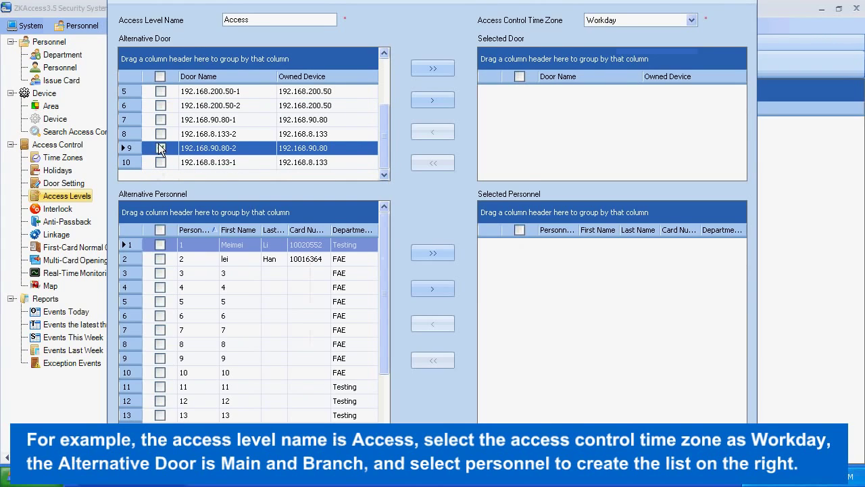
left_click(160, 162)
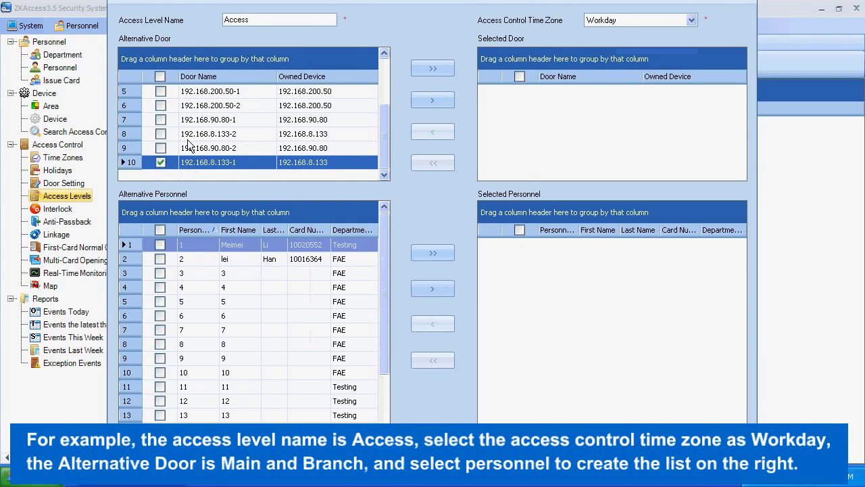
left_click(160, 134)
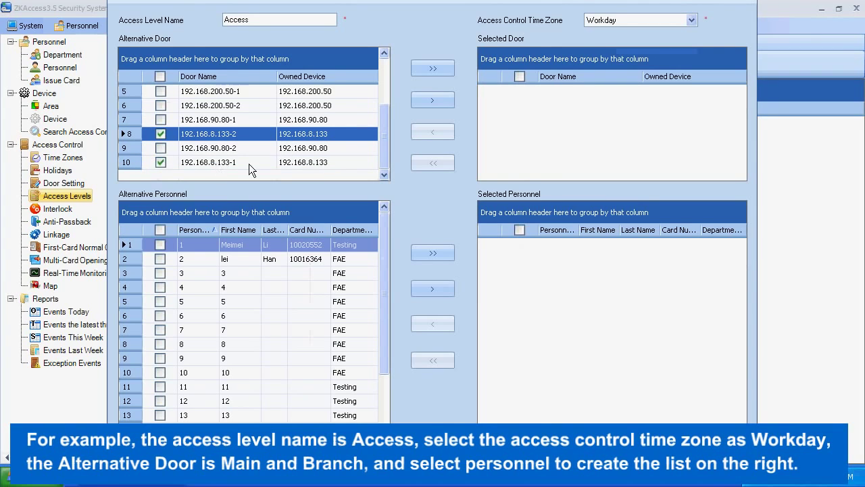
left_click(433, 100)
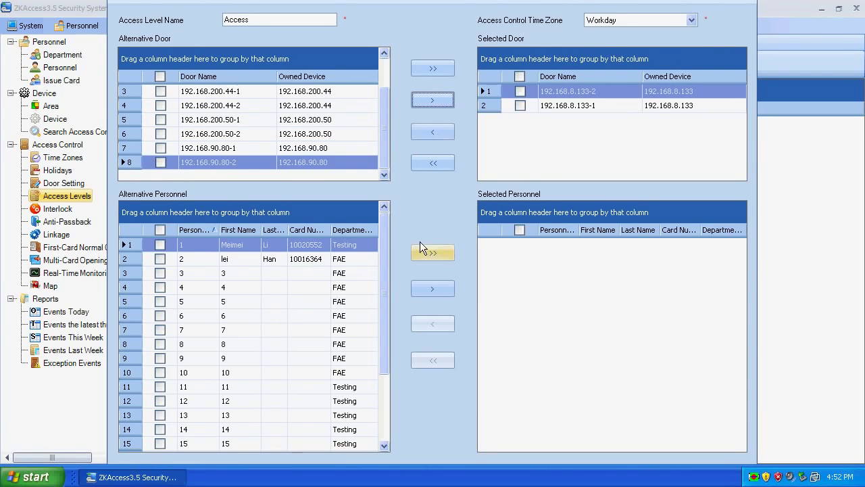
- Add the first two listed people to the selected personnel, save the access level and postpone synchronization
left_click(160, 245)
left_click(161, 259)
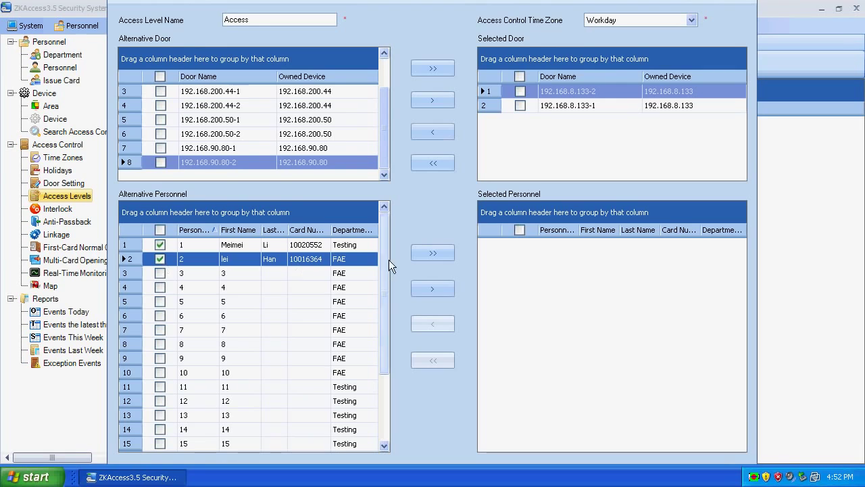
left_click(429, 287)
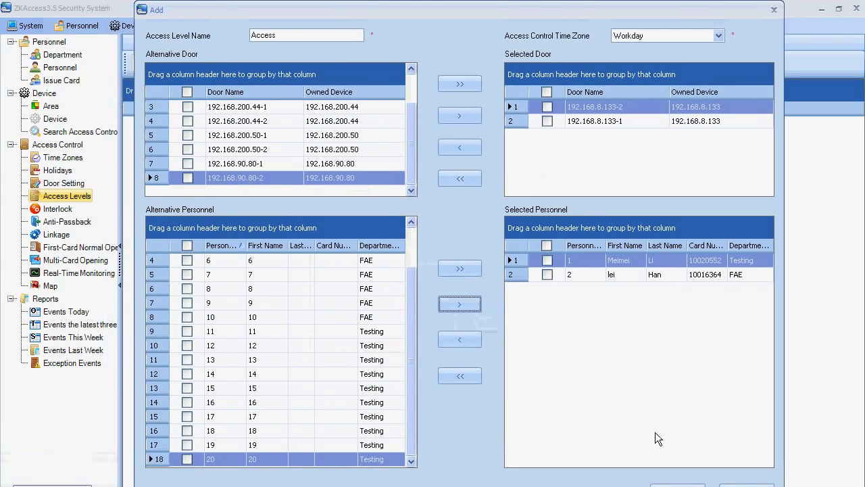
left_click(675, 484)
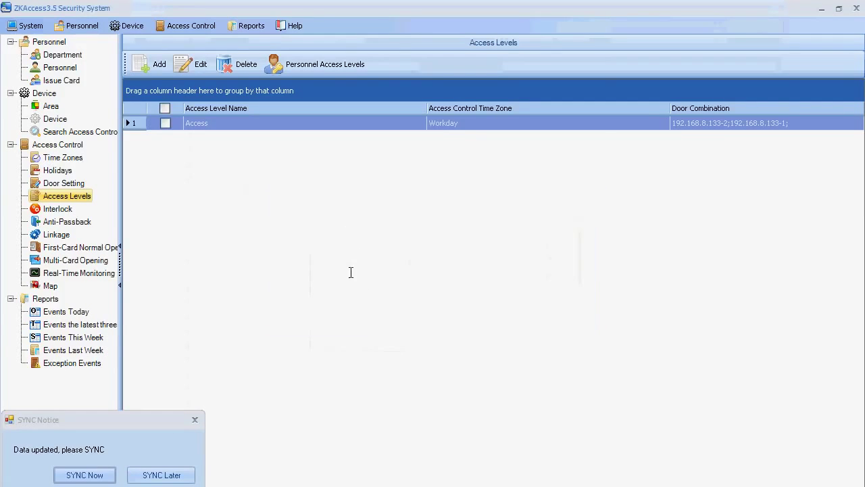
left_click(152, 476)
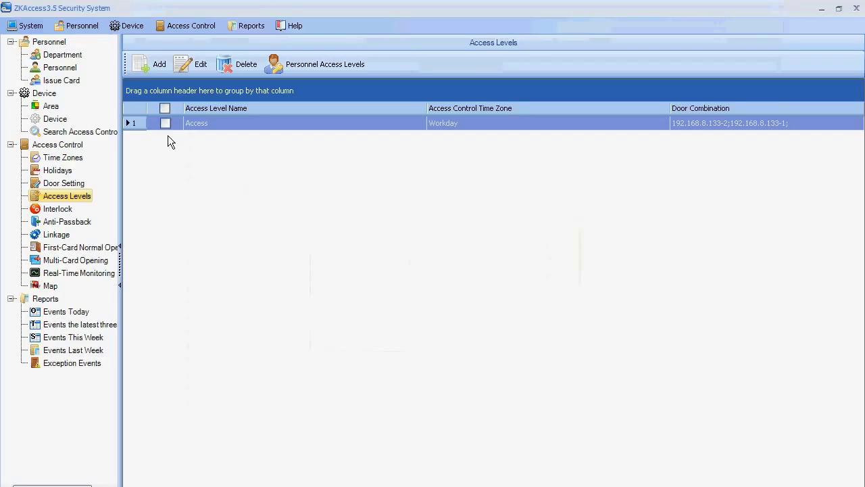
- Add an interlock for device 192.168.90.80 with the rule Interlock between doors 1 and 2
left_click(52, 211)
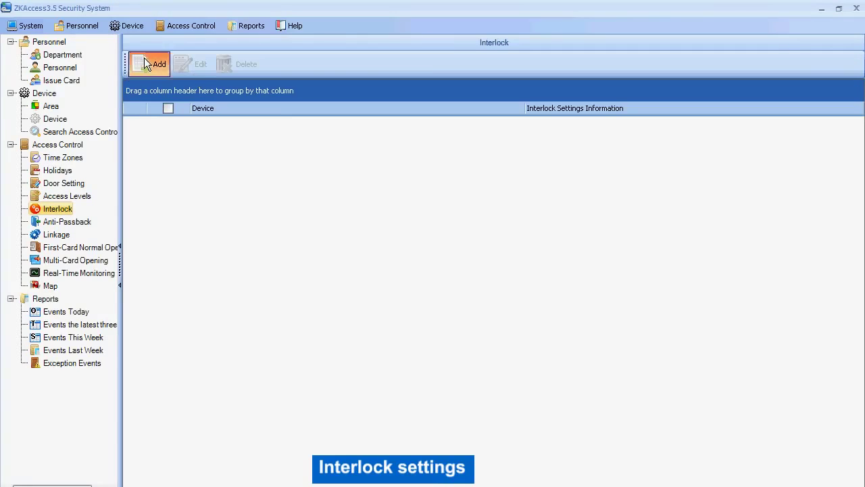
left_click(149, 63)
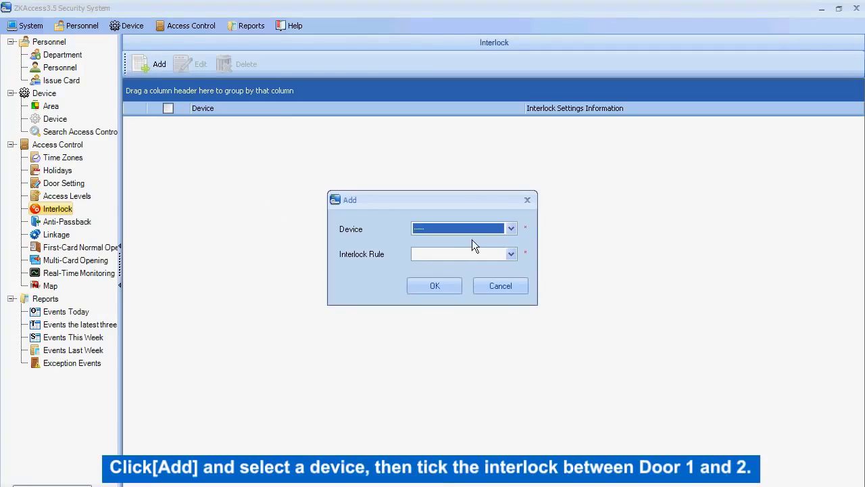
left_click(509, 230)
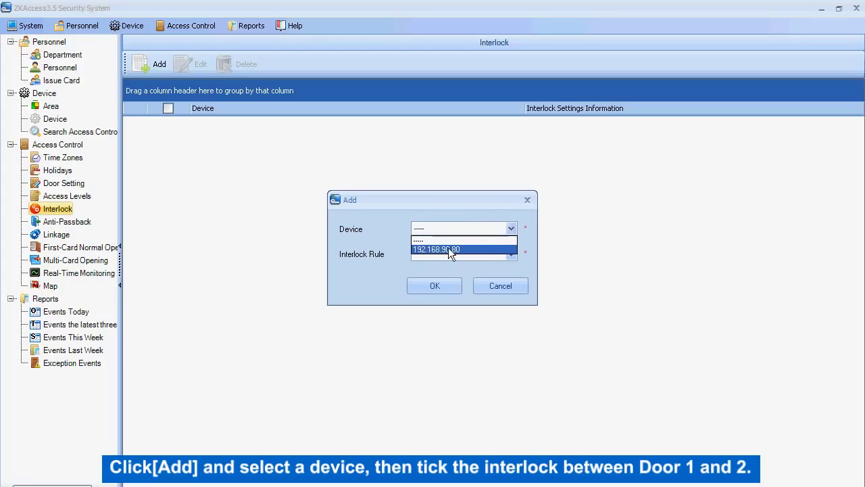
left_click(448, 250)
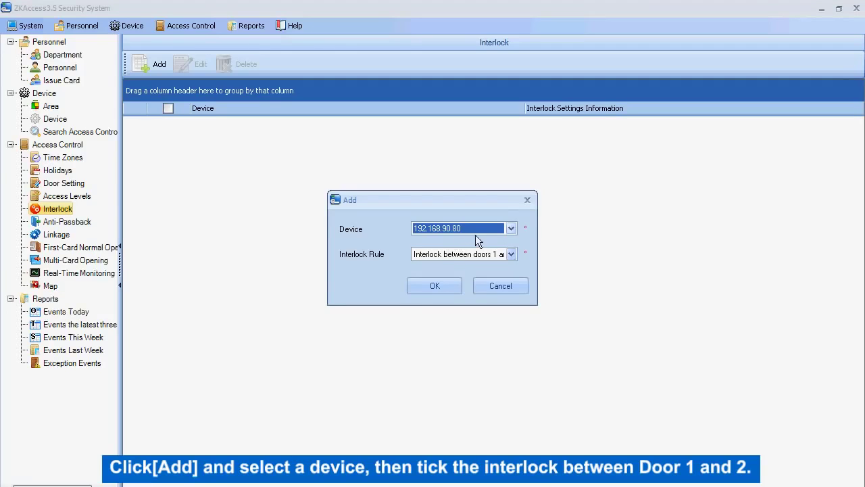
left_click(512, 255)
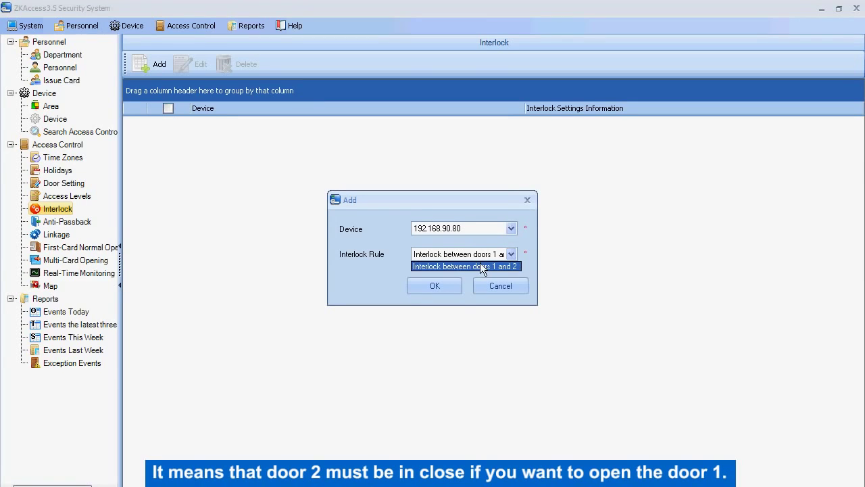
left_click(480, 259)
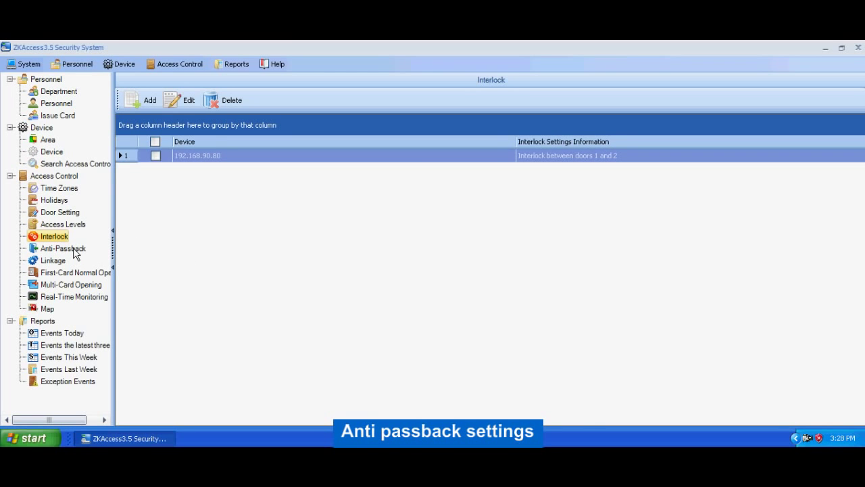
- Add an anti-passback setting for device 192.168.90.80 with the rule Anti-Passback between door 1 and door 2, and postpone synchronization
left_click(74, 249)
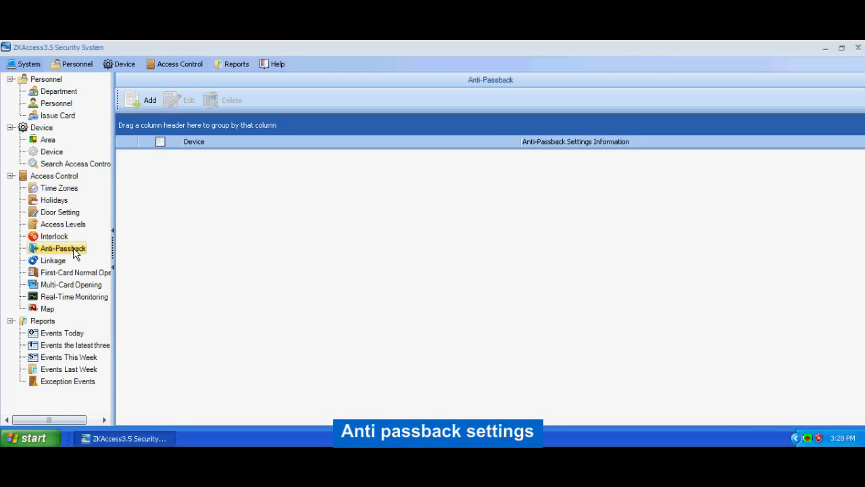
left_click(139, 103)
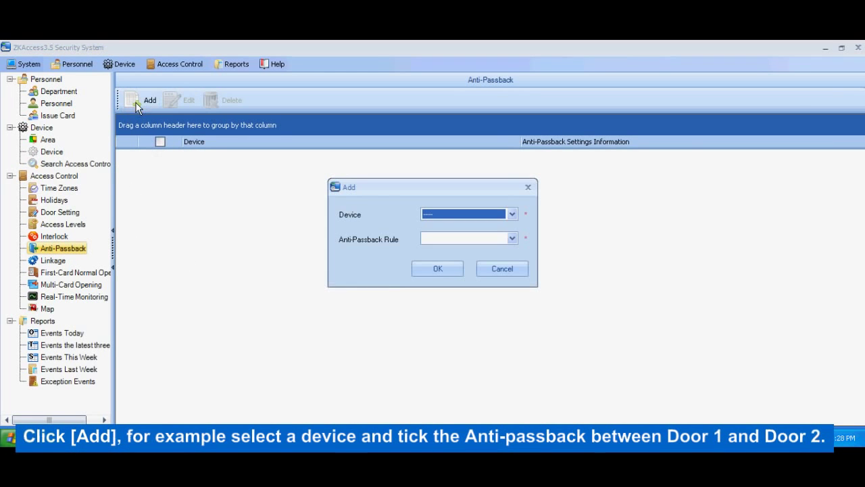
left_click(511, 214)
left_click(454, 240)
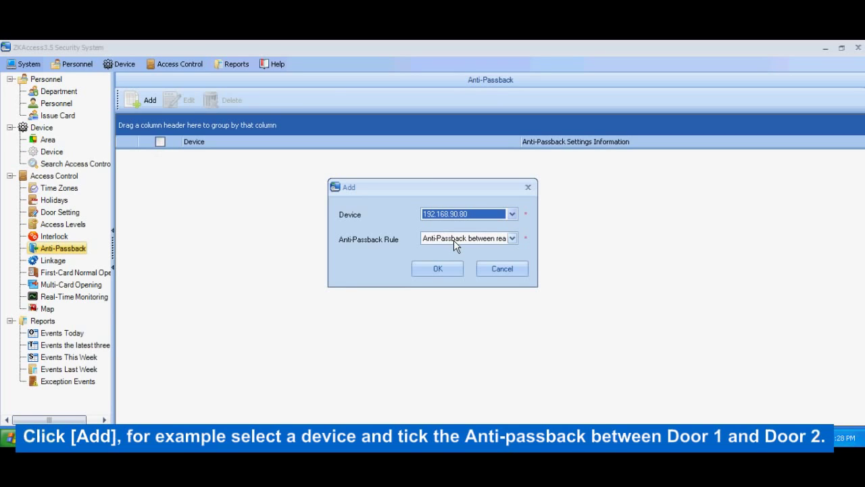
left_click(507, 240)
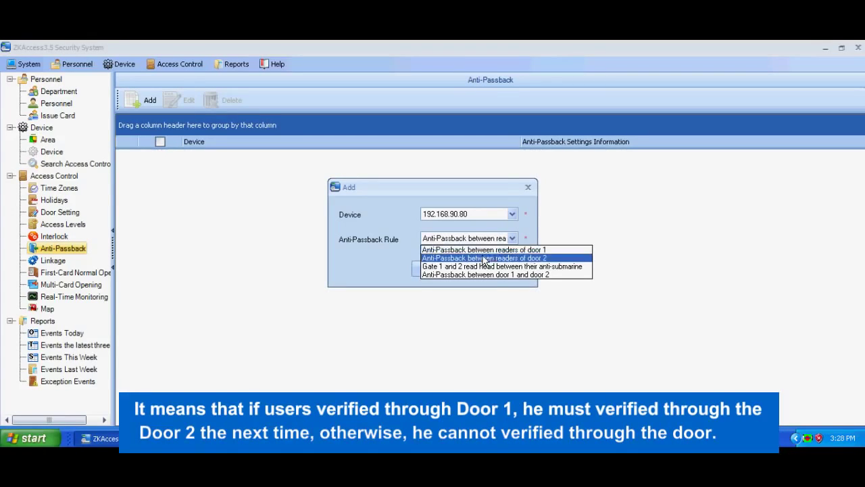
left_click(493, 274)
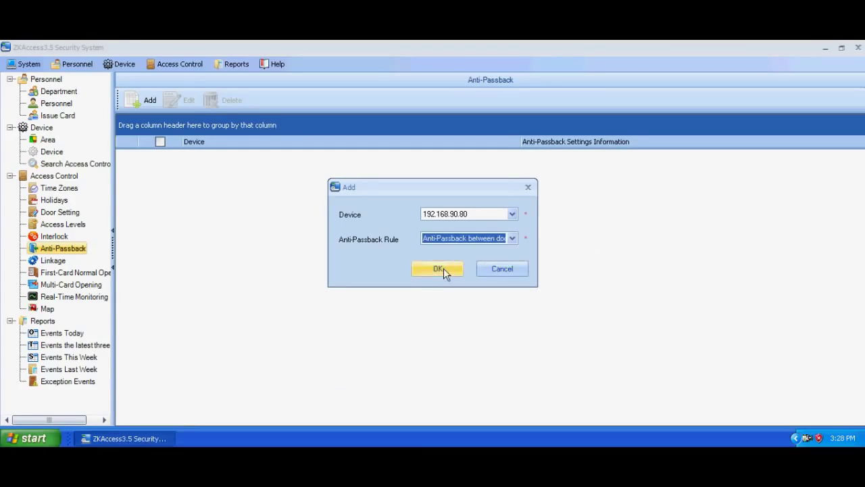
left_click(443, 268)
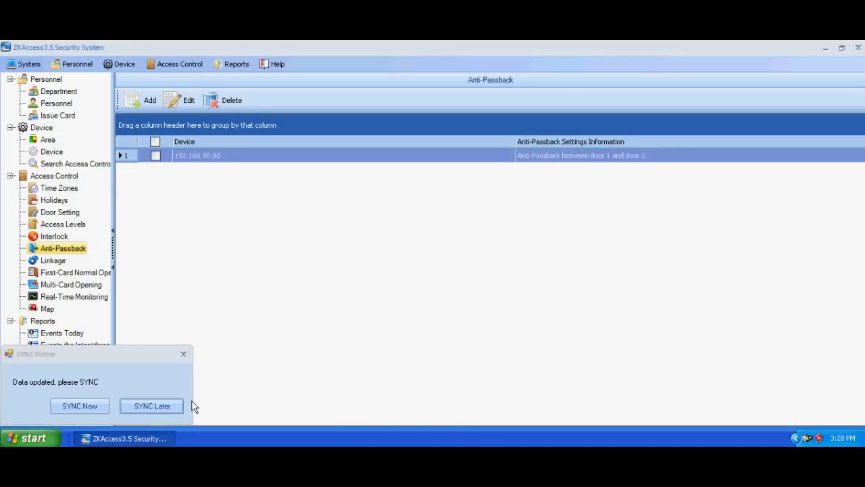
left_click(171, 404)
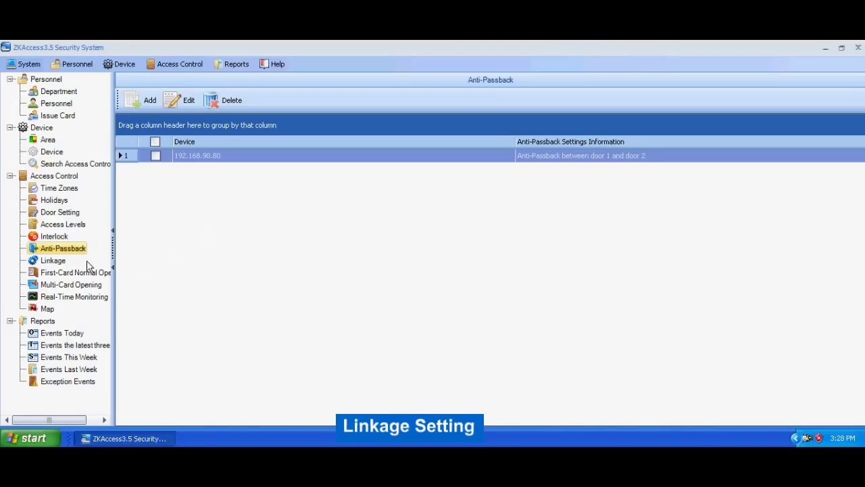
- Start a new linkage setting named Access for device 192.168.90.80
left_click(57, 261)
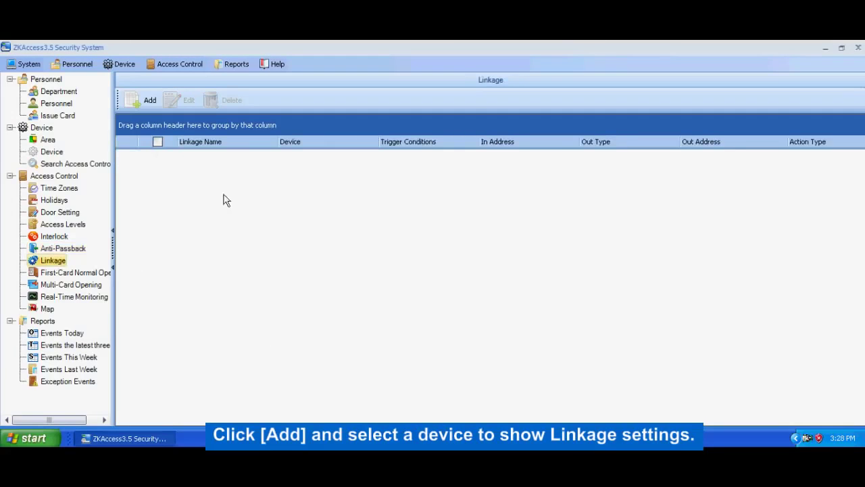
left_click(132, 99)
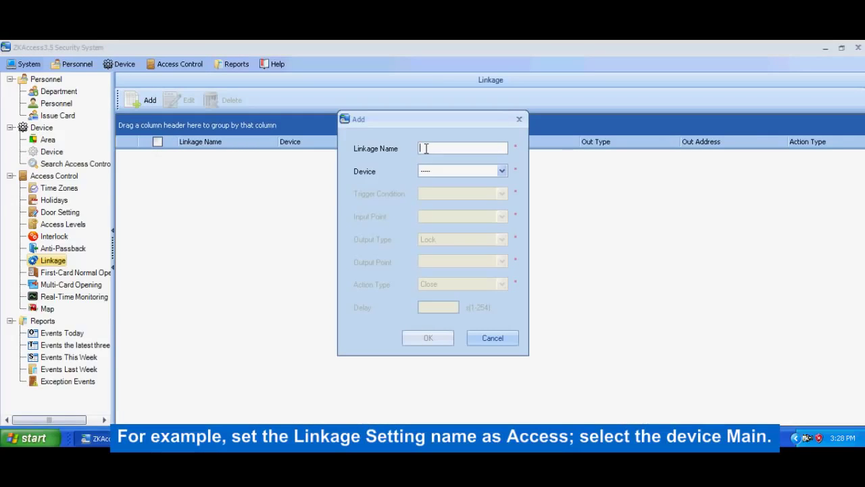
type("Access")
left_click(501, 171)
left_click(461, 198)
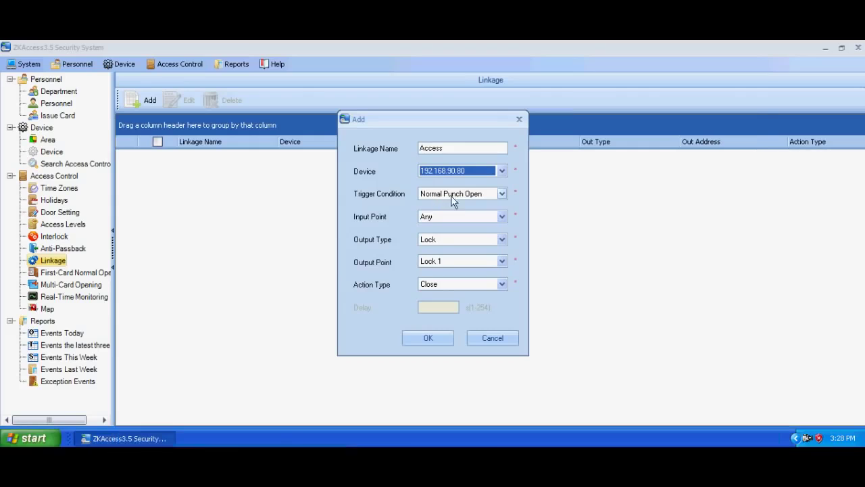
- Set the linkage's trigger condition to Normal Punch Open, input point to Door 1 and output point to Lock 1
left_click(474, 195)
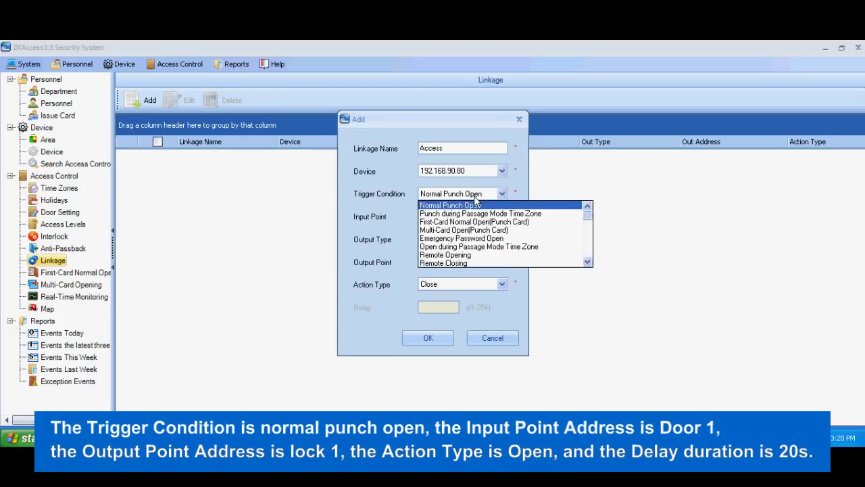
left_click(422, 203)
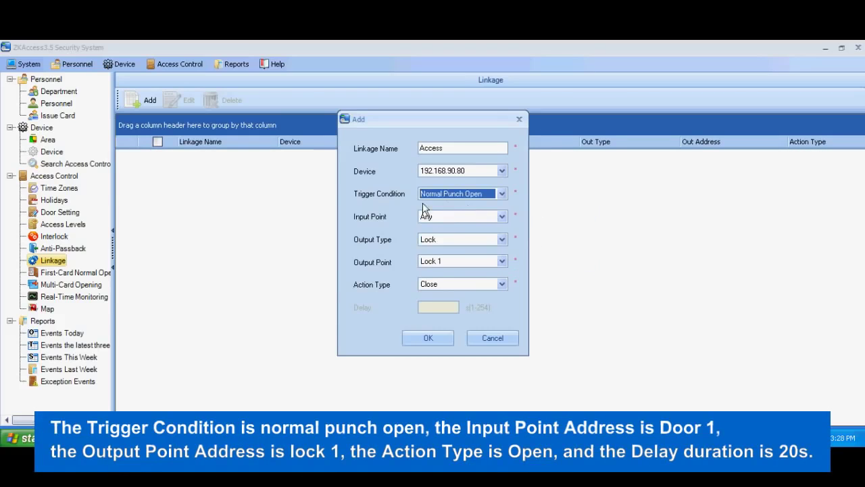
left_click(502, 217)
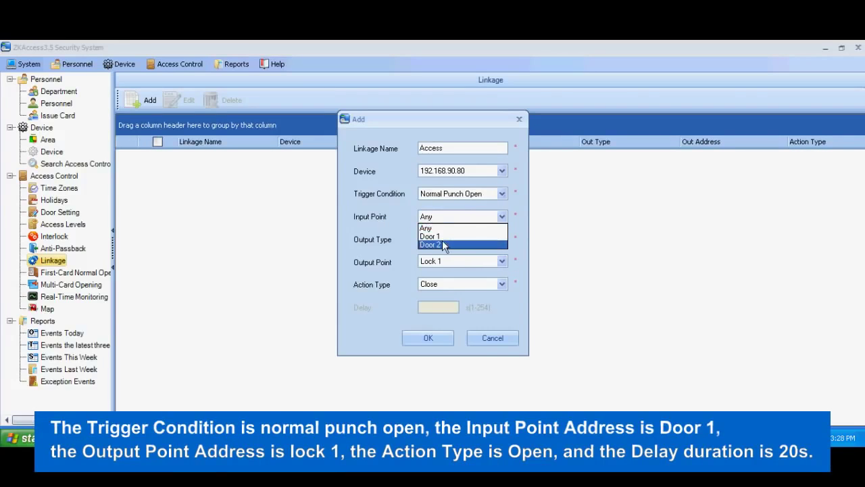
left_click(438, 237)
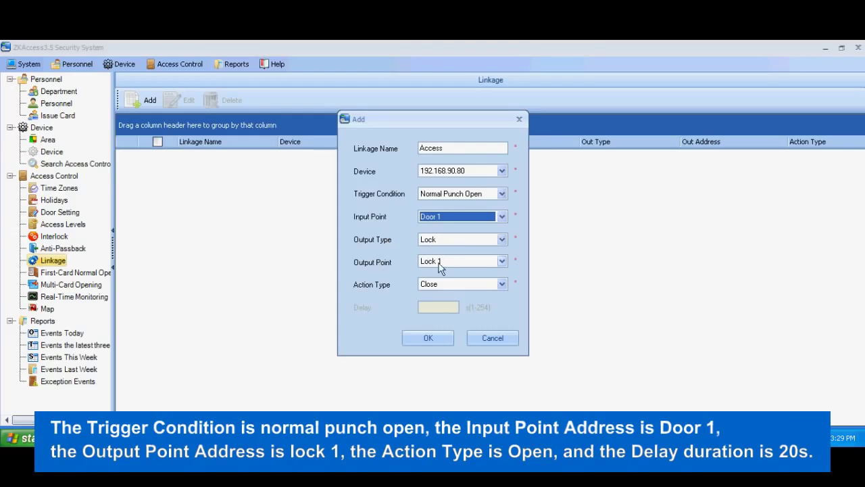
left_click(500, 262)
left_click(484, 271)
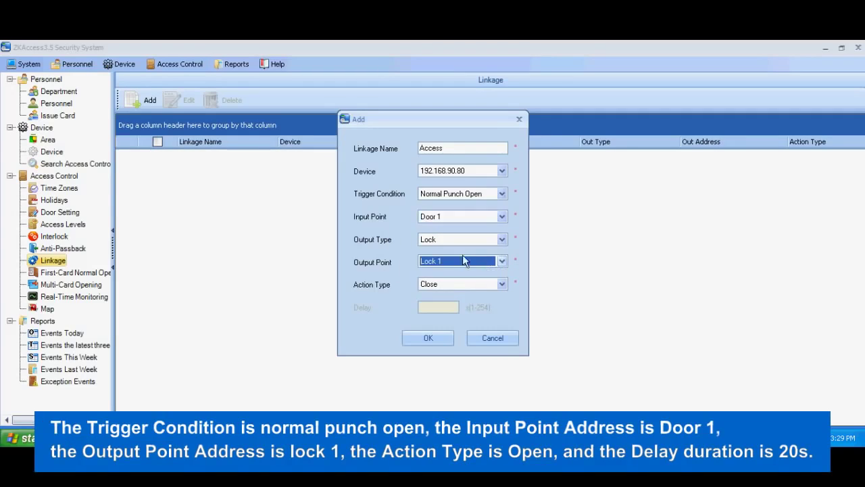
- Set the linkage's action type to Open with a 20 s delay, save it and postpone synchronization
left_click(502, 284)
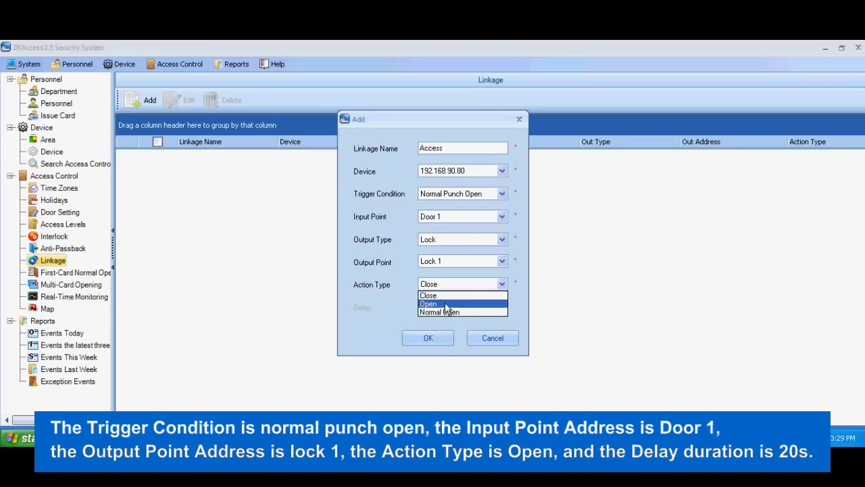
left_click(442, 312)
left_click(423, 307)
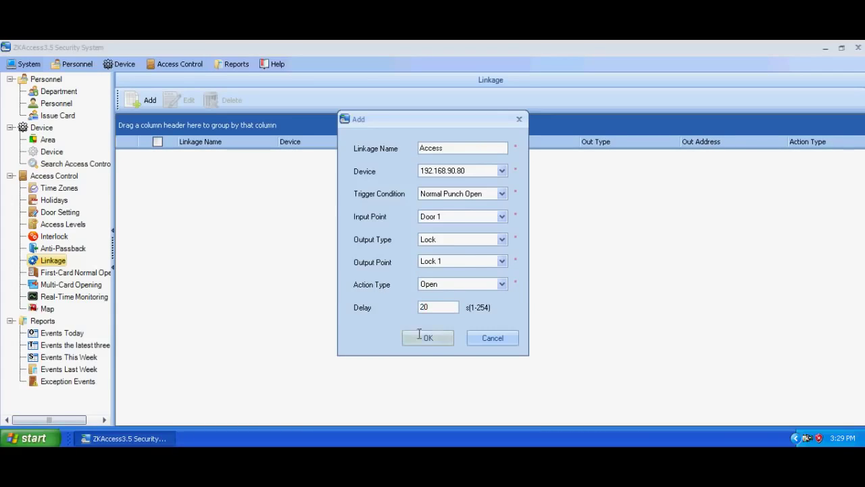
left_click(422, 338)
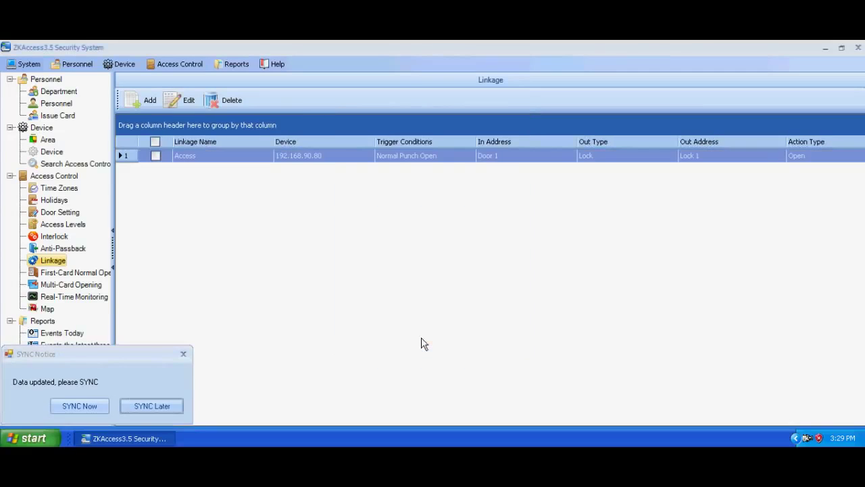
left_click(170, 405)
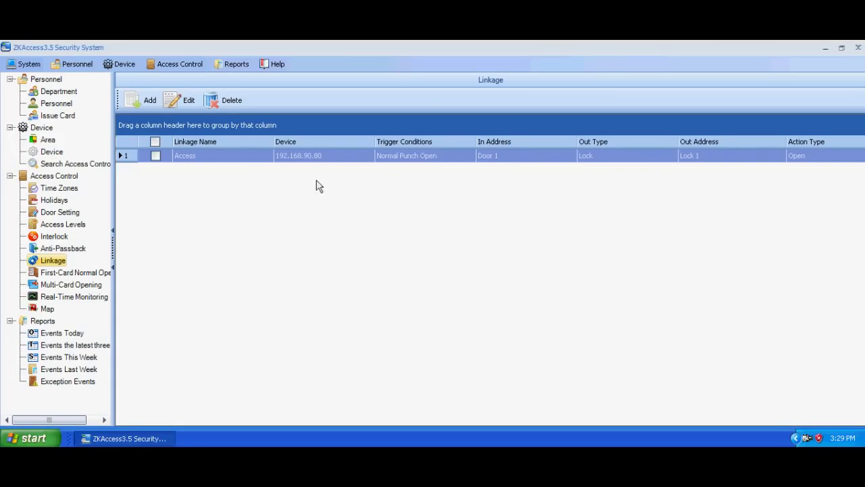
- Add a First-Card Normal Open setting for door 192.168.90.80-1 with the Workday time zone and postpone synchronization
left_click(74, 273)
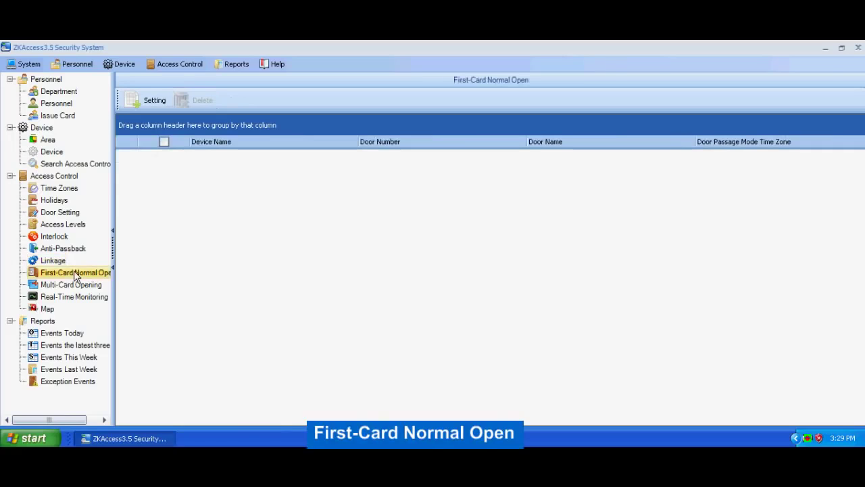
left_click(152, 101)
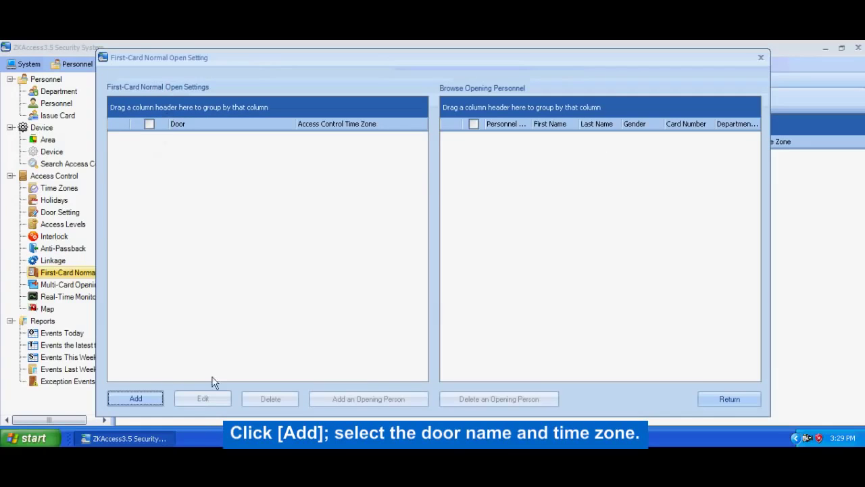
left_click(142, 397)
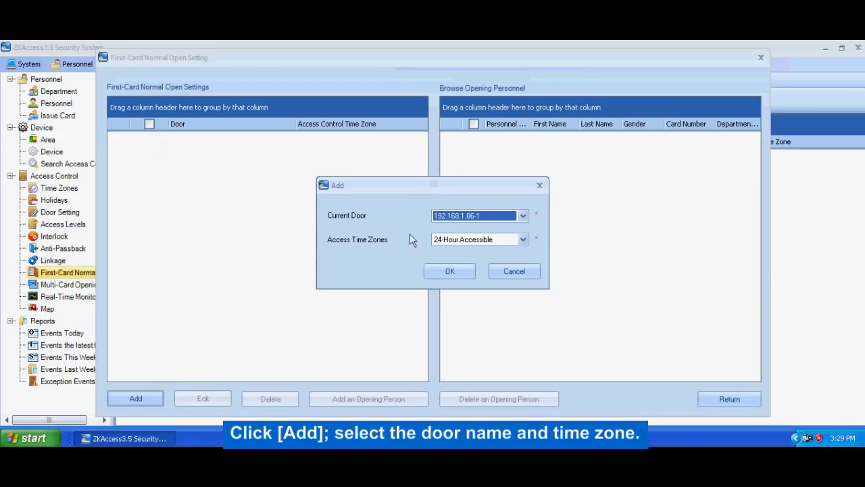
left_click(518, 217)
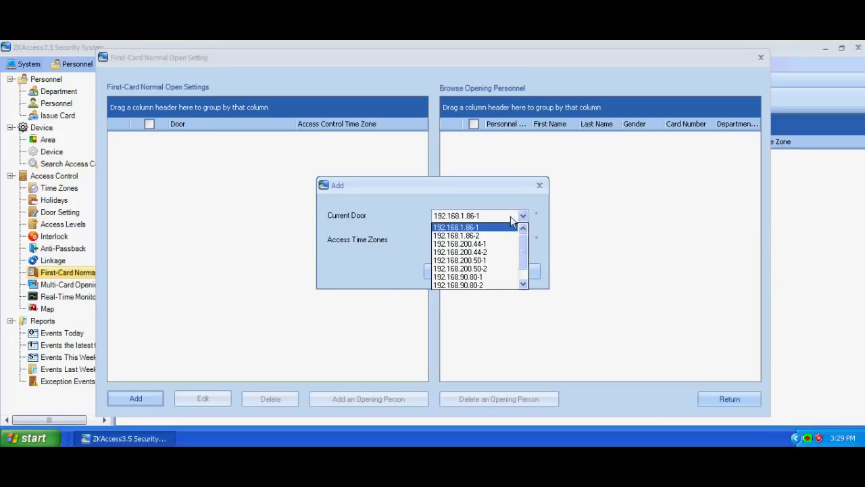
left_click(473, 278)
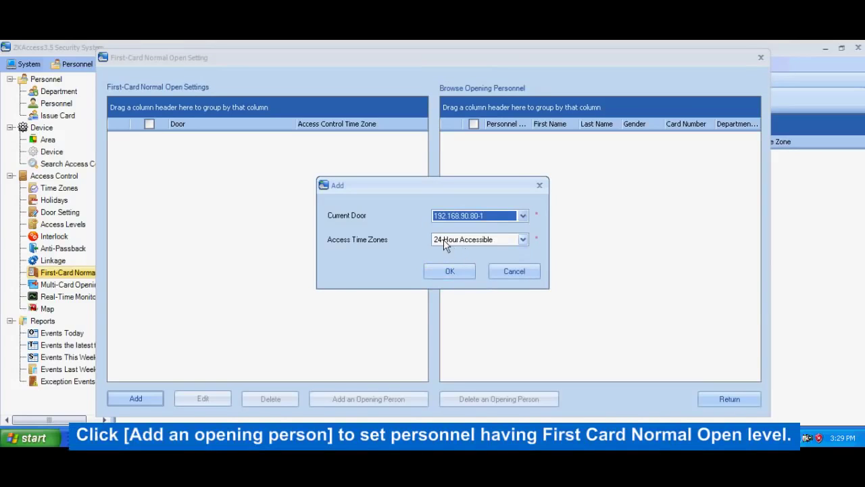
left_click(522, 240)
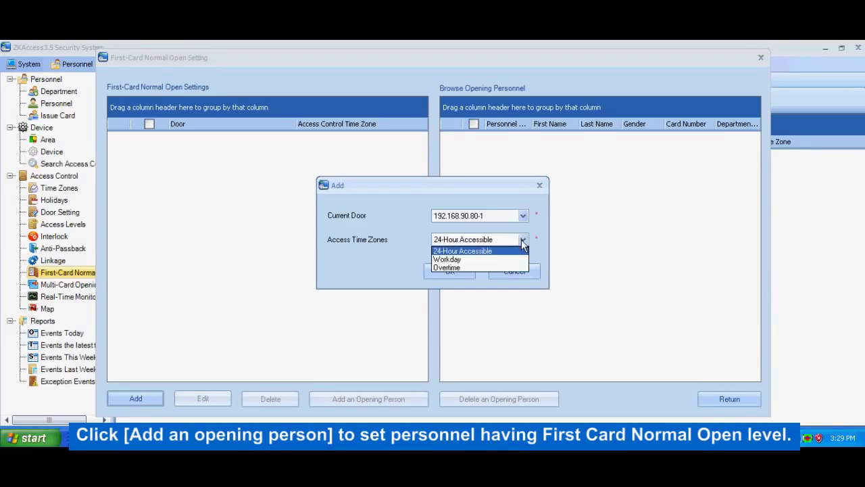
left_click(449, 260)
left_click(462, 271)
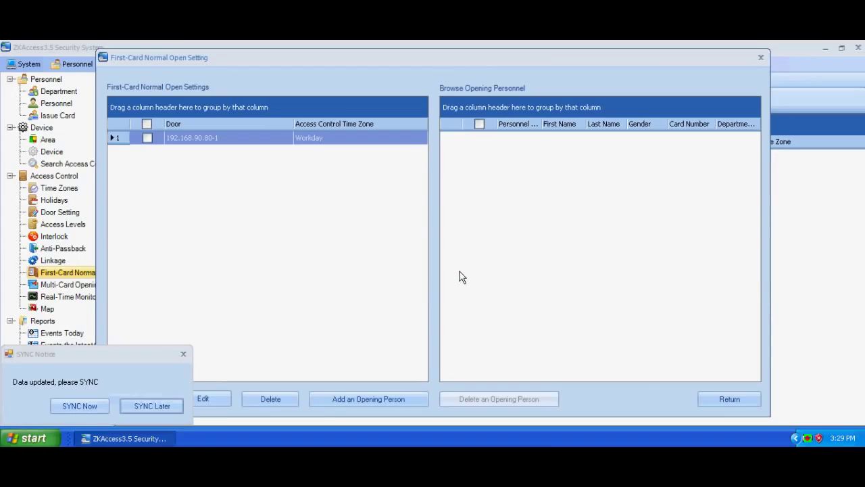
left_click(153, 404)
- Add a First-Card Normal Open setting for door 192.168.90.80-2 with the Workday time zone and postpone synchronization
left_click(146, 400)
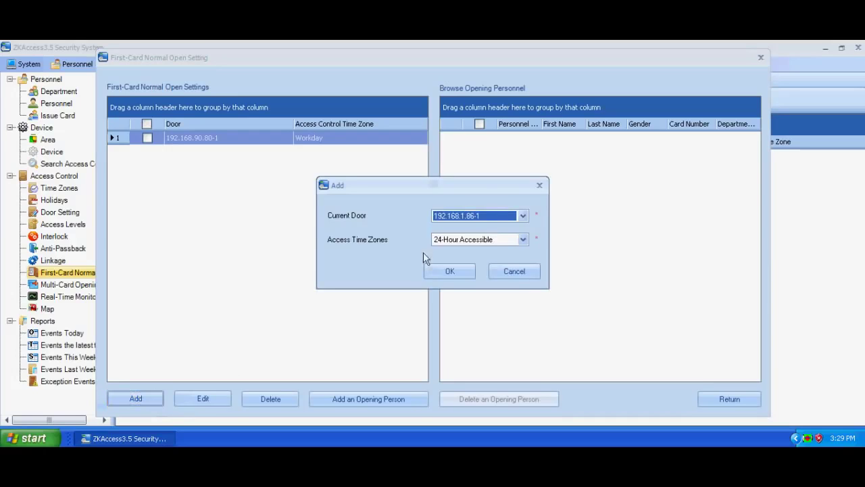
left_click(503, 215)
left_click(481, 285)
left_click(521, 240)
left_click(472, 267)
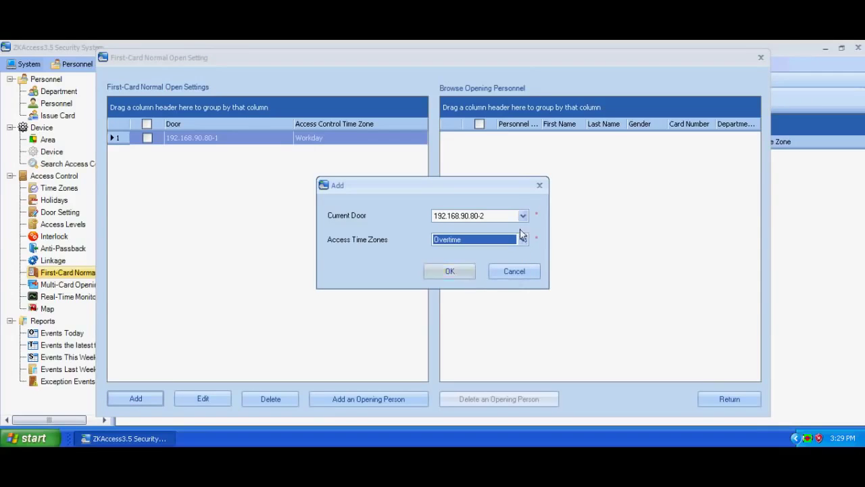
left_click(522, 239)
left_click(465, 259)
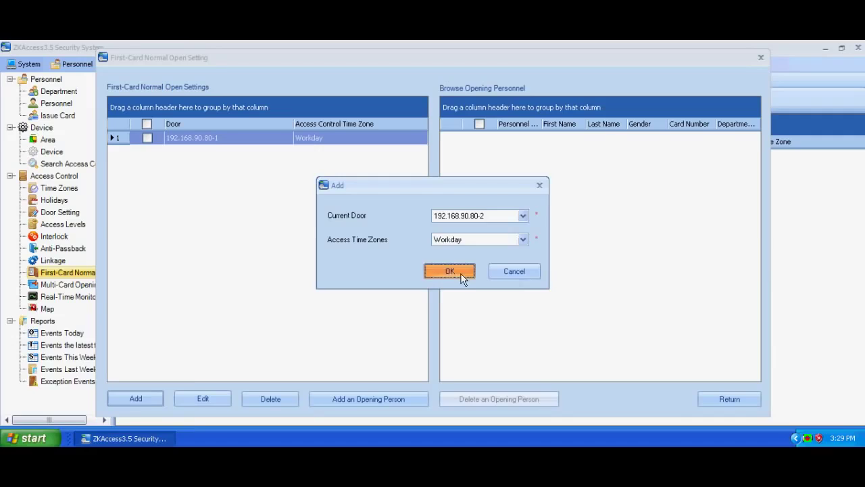
left_click(464, 275)
left_click(157, 404)
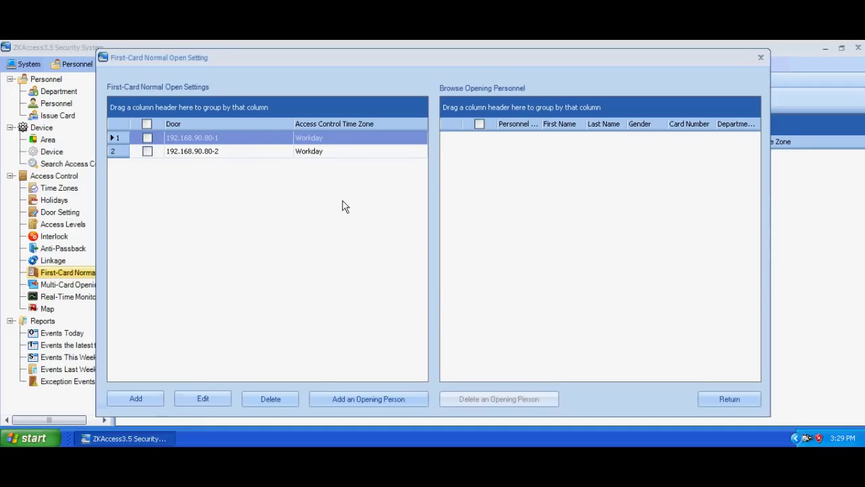
- Add the first two listed people as opening personnel for door 192.168.90.80-1's First-Card Normal Open setting
left_click(148, 138)
left_click(149, 150)
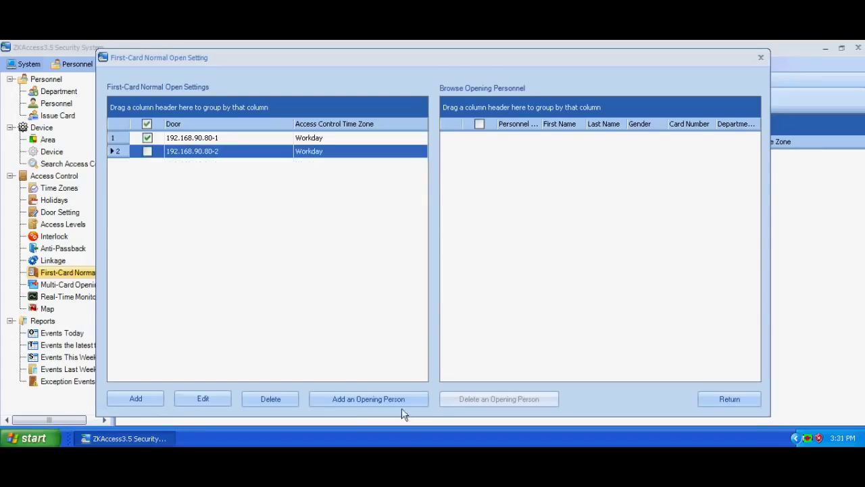
left_click(382, 399)
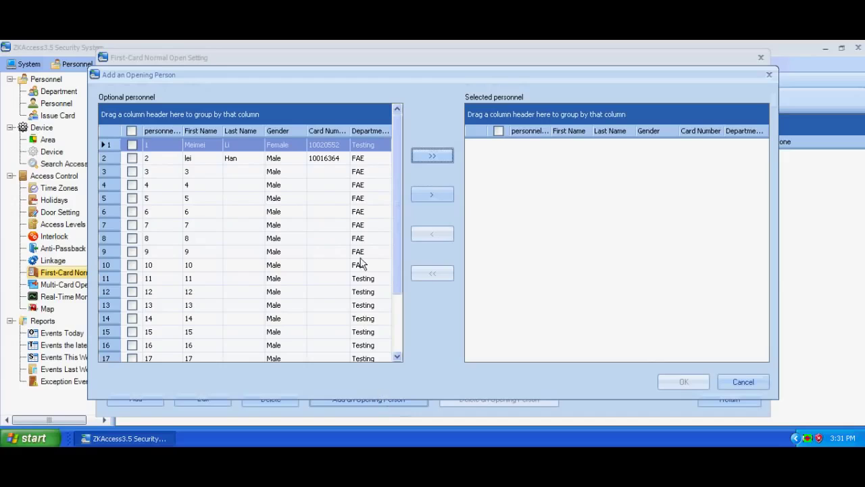
left_click(132, 145)
left_click(131, 157)
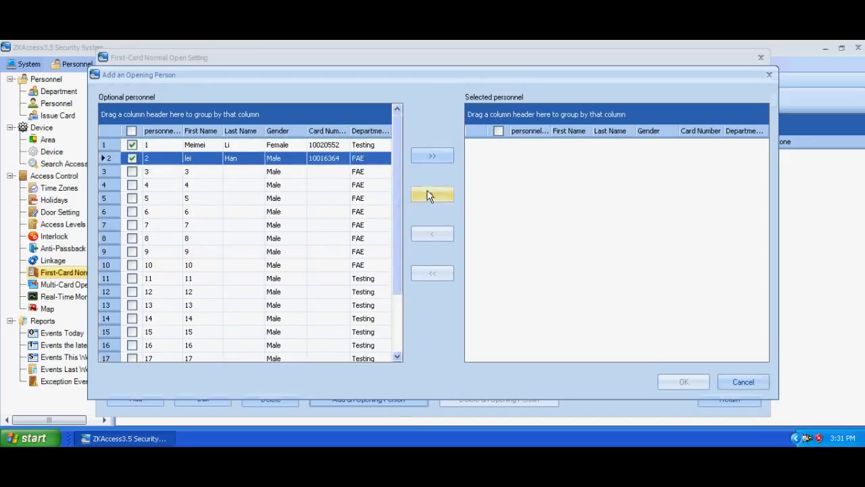
left_click(428, 195)
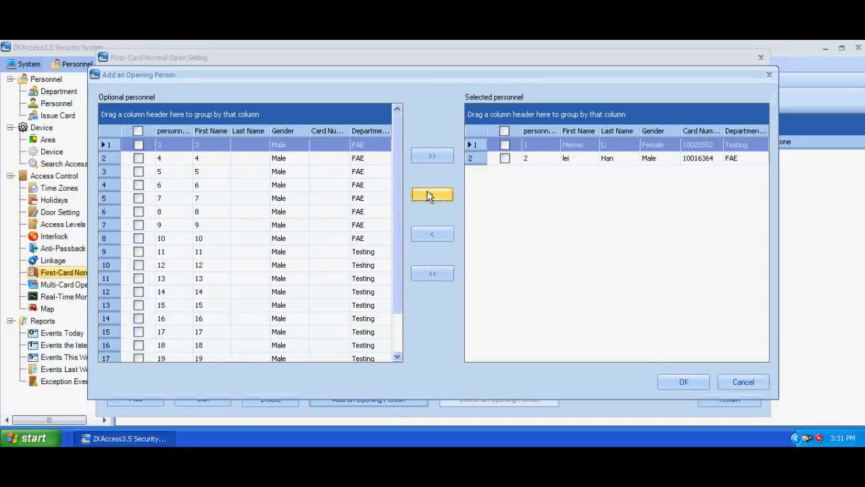
left_click(693, 381)
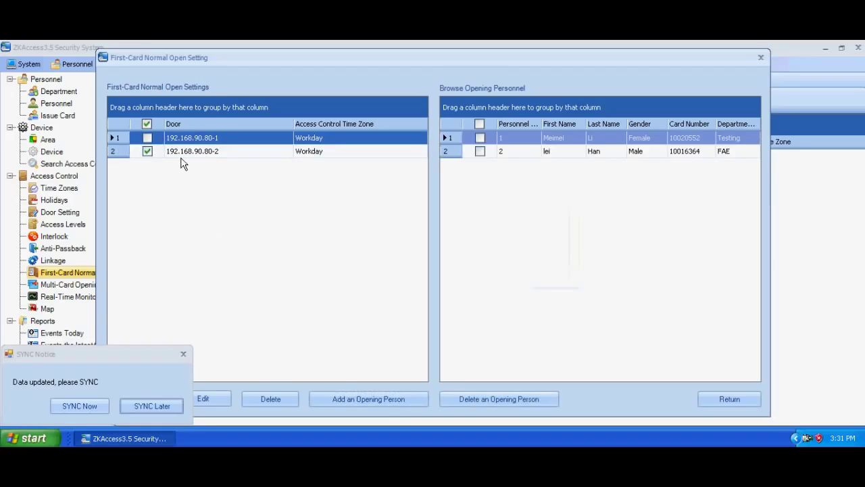
- Add the first four listed people as opening personnel for door 192.168.90.80-2's First-Card Normal Open setting and close the settings
left_click(400, 399)
left_click(138, 145)
left_click(138, 158)
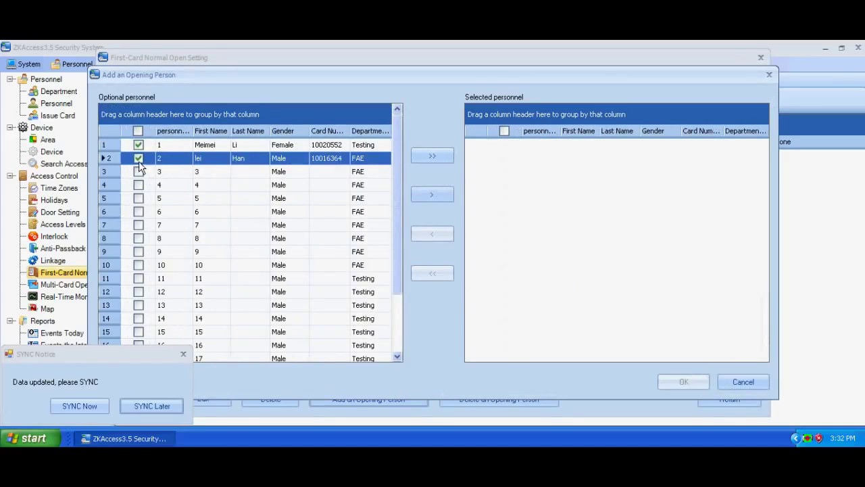
left_click(138, 172)
left_click(138, 184)
left_click(432, 194)
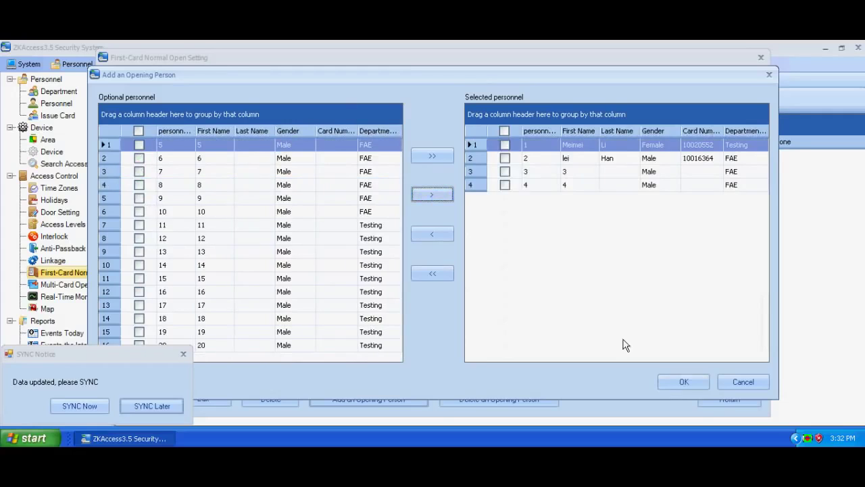
left_click(683, 381)
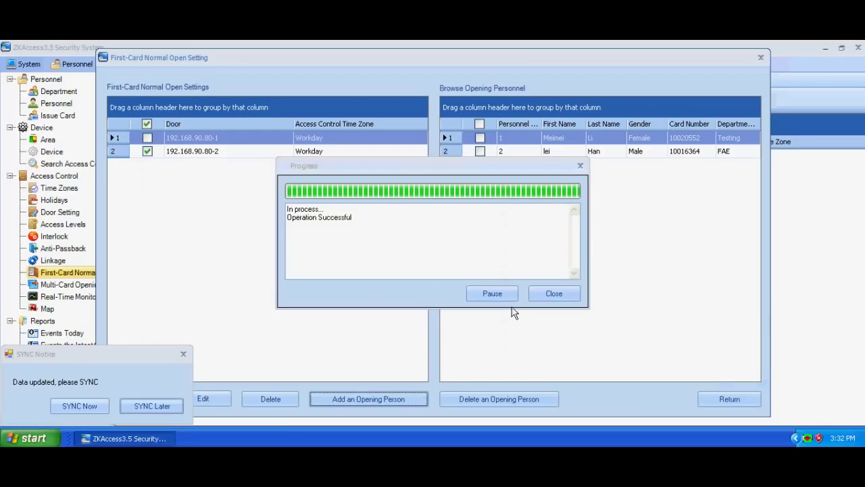
left_click(551, 294)
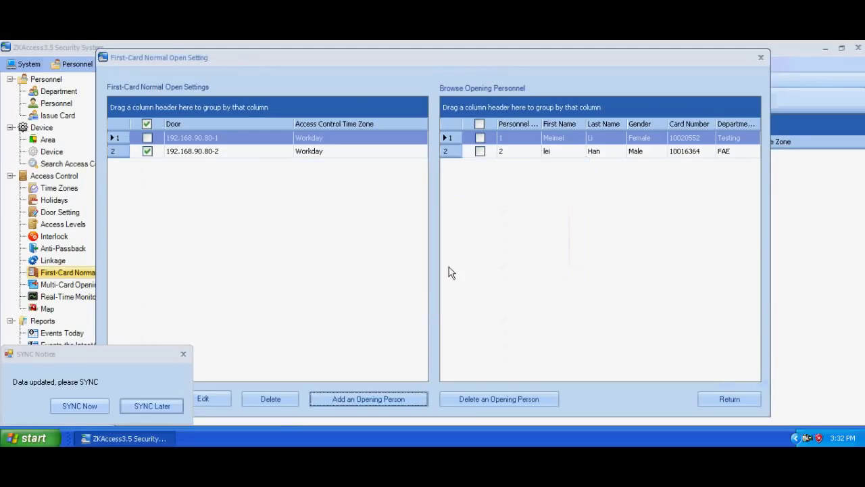
left_click(760, 59)
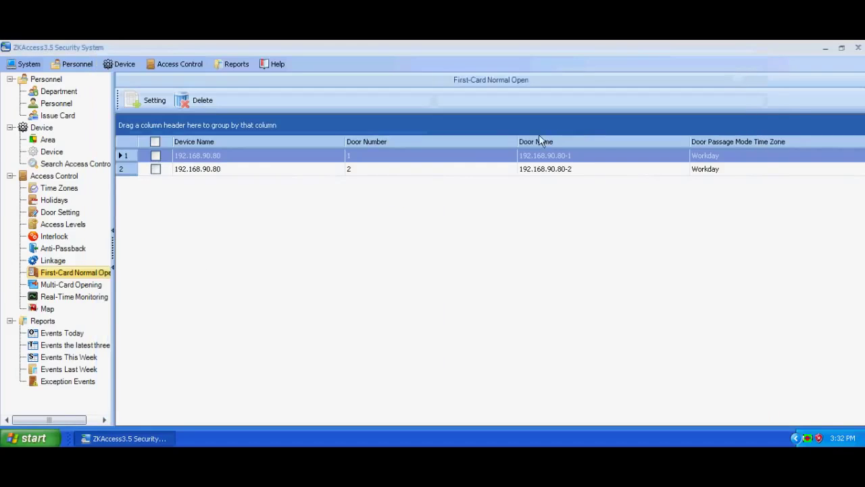
left_click(283, 173)
left_click(247, 160)
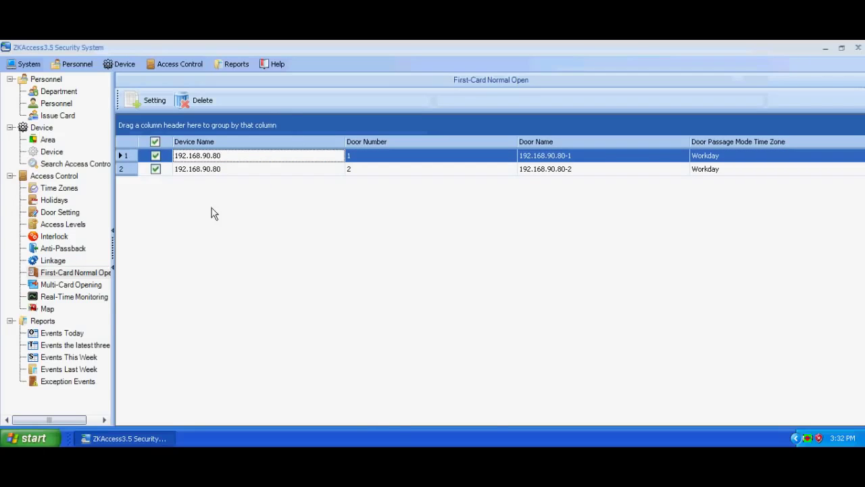
- Create a Multi-Card Opening personnel group named Sales
left_click(72, 285)
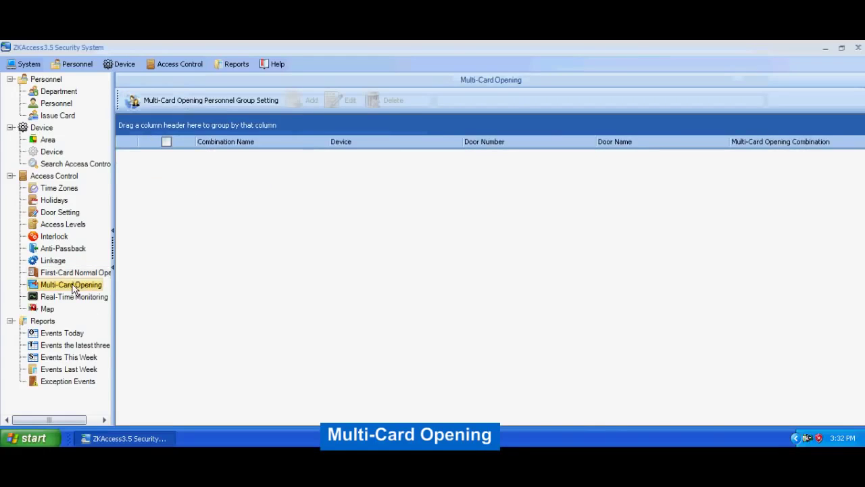
left_click(230, 102)
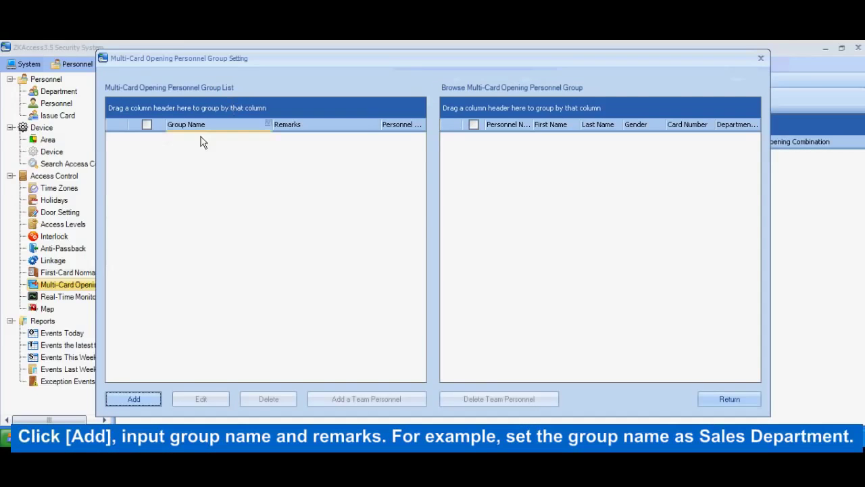
left_click(142, 396)
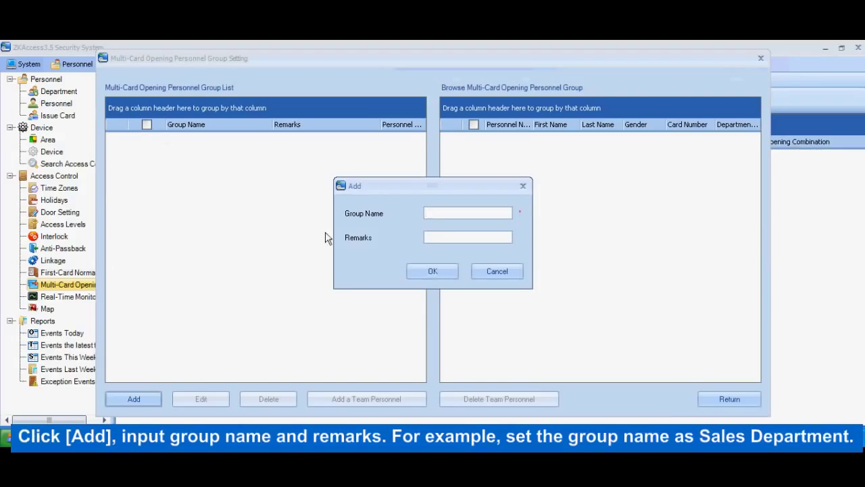
type("Sales")
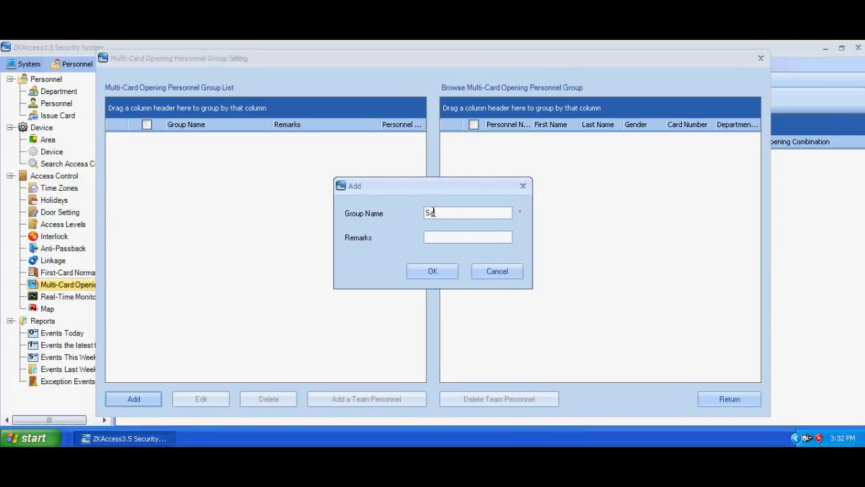
left_click(435, 269)
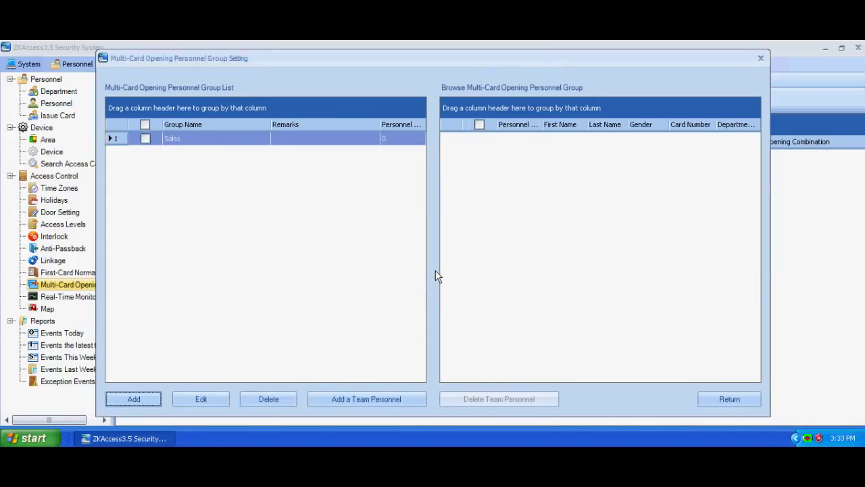
- Add the first ten listed people to the Sales group, postpone synchronization and close the group settings
left_click(207, 138)
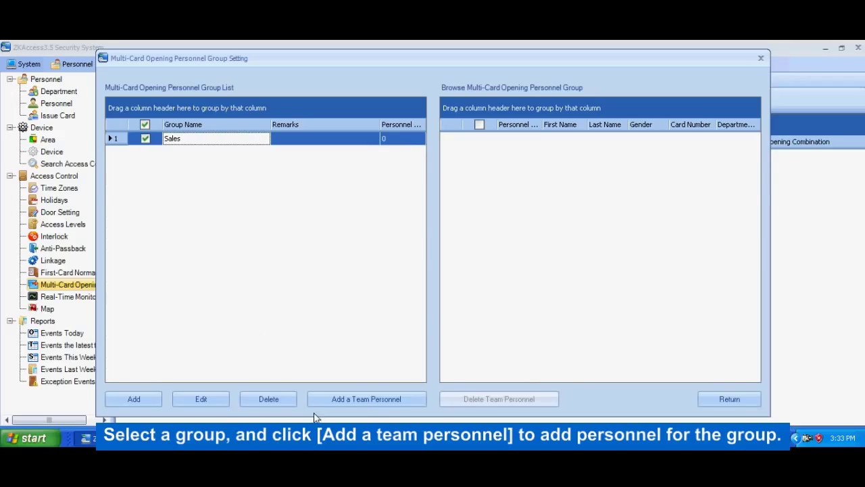
left_click(363, 401)
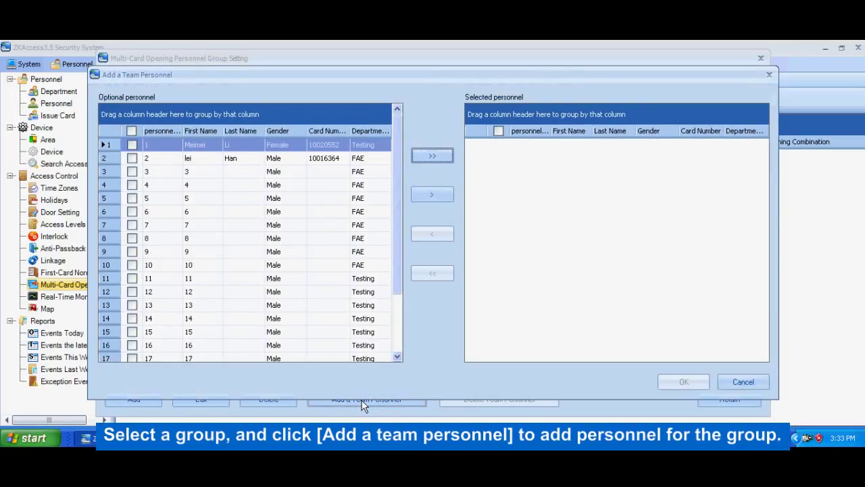
left_click(132, 145)
left_click(131, 158)
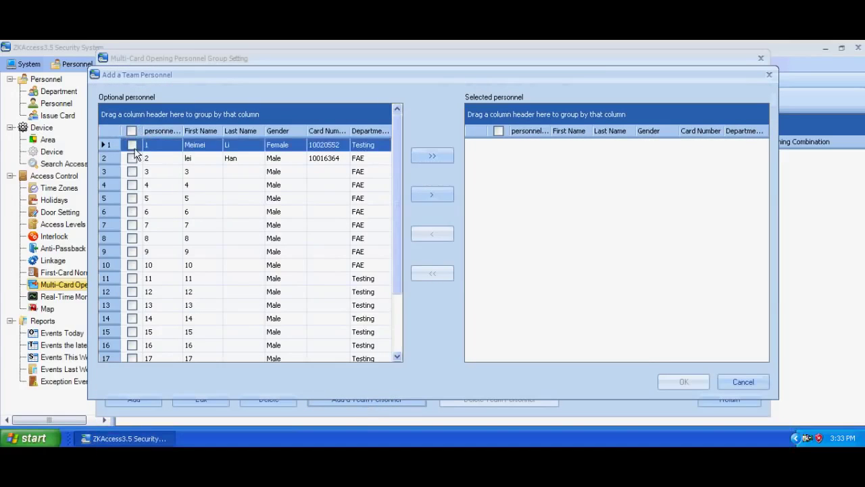
left_click(132, 171)
left_click(132, 184)
left_click(132, 198)
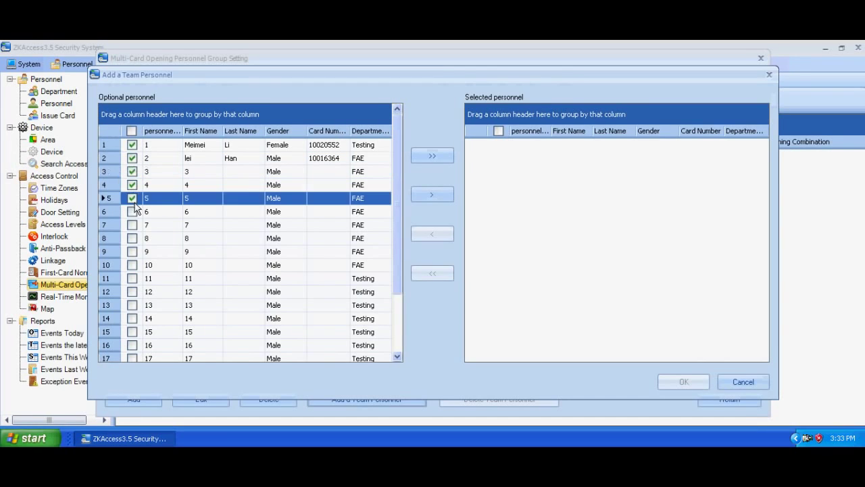
left_click(132, 212)
left_click(131, 225)
left_click(132, 238)
left_click(132, 251)
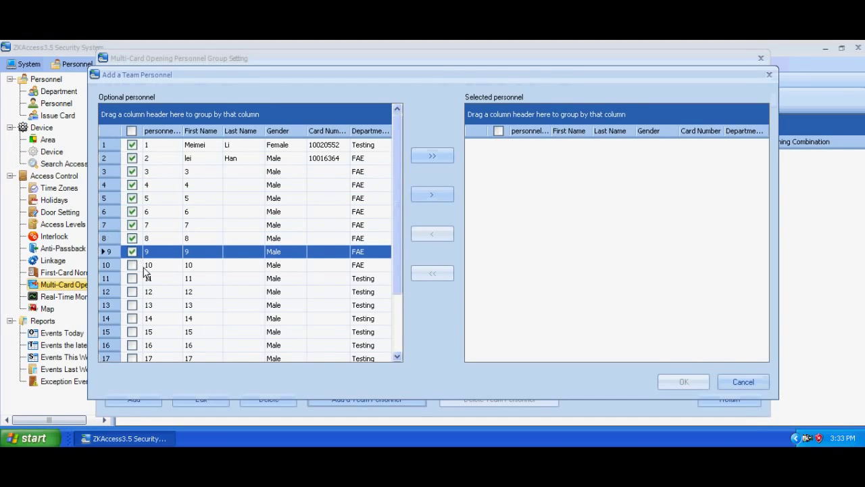
left_click(132, 265)
left_click(431, 196)
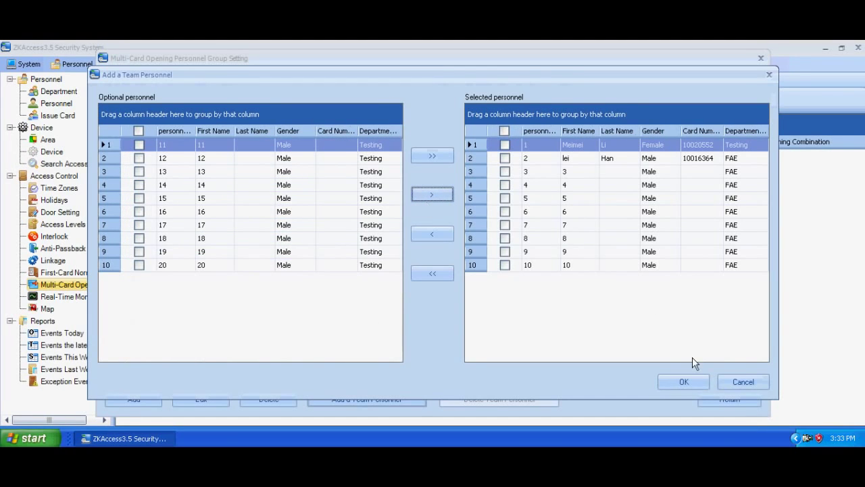
left_click(673, 381)
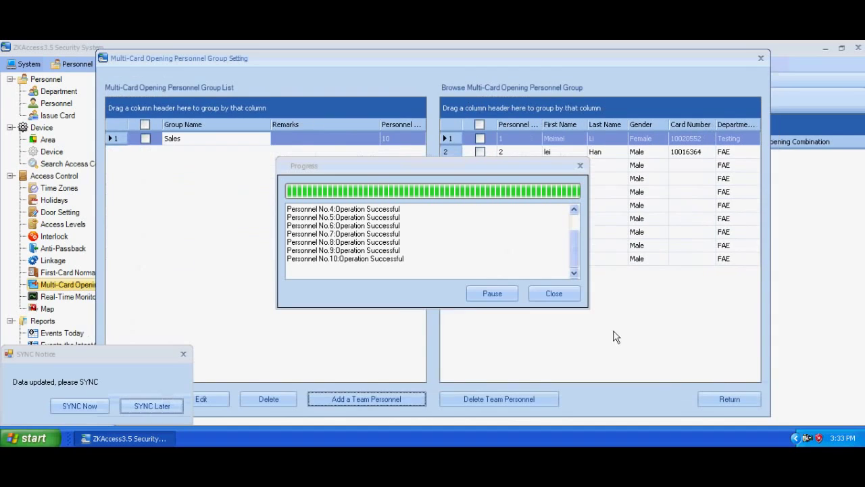
left_click(554, 294)
left_click(168, 404)
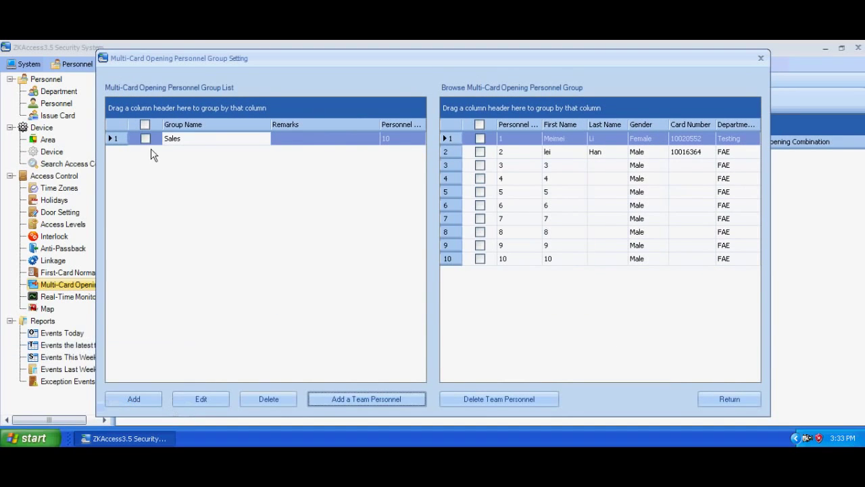
left_click(317, 138)
left_click(760, 58)
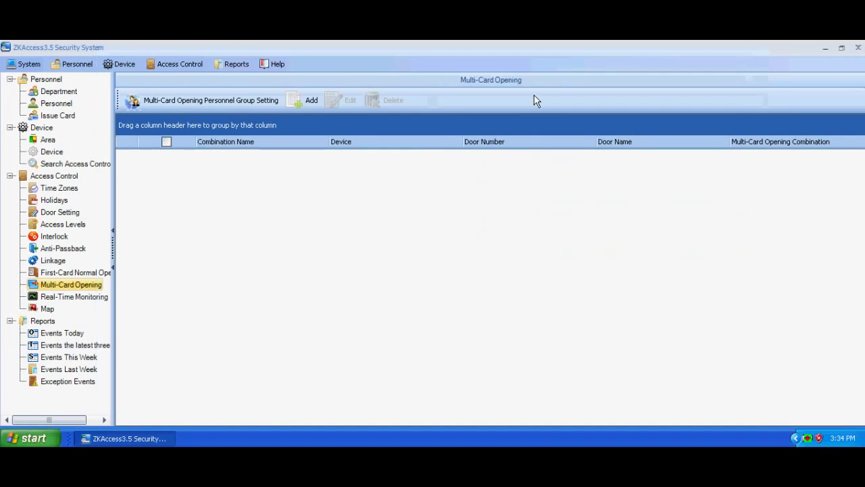
- Start a new Multi-Card Opening combination named Storage for door 192.168.90.80-1
left_click(302, 100)
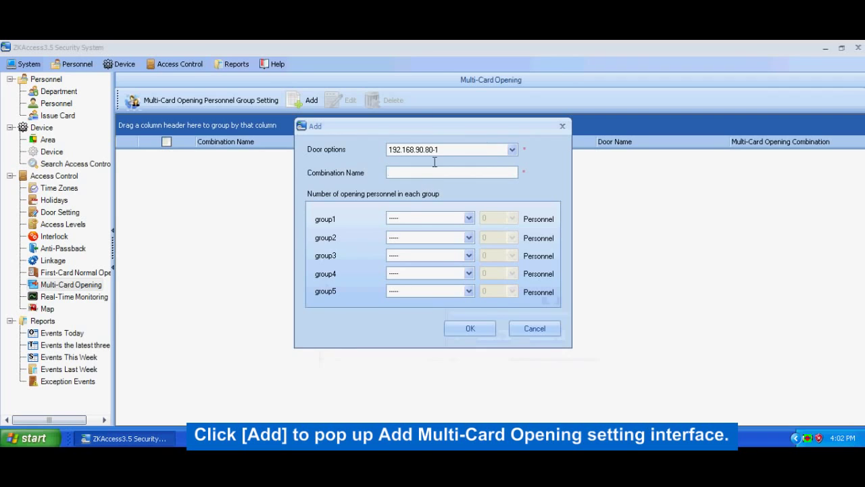
left_click(436, 150)
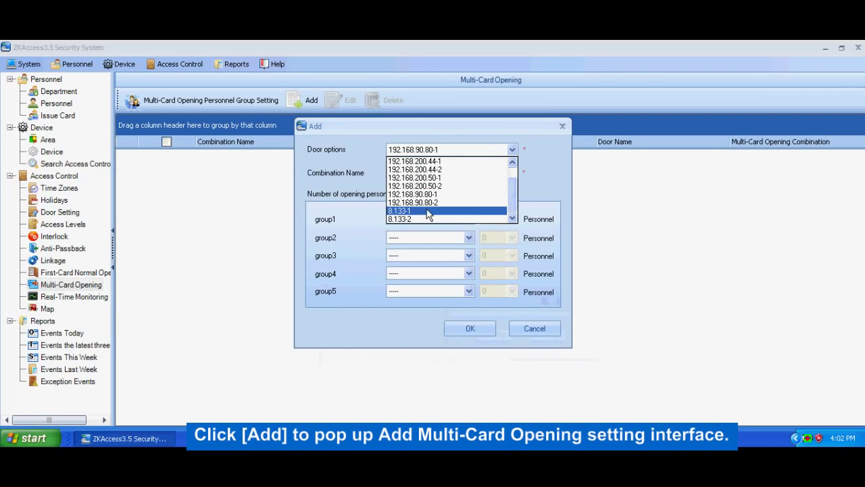
left_click(433, 195)
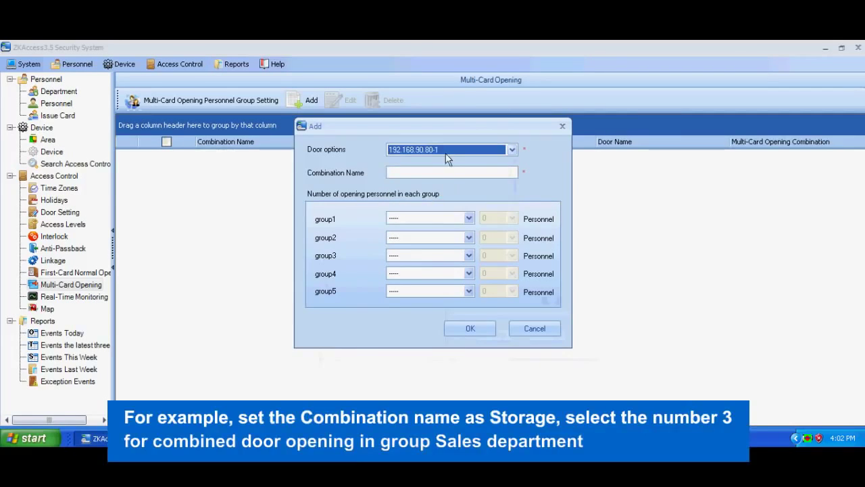
left_click(441, 173)
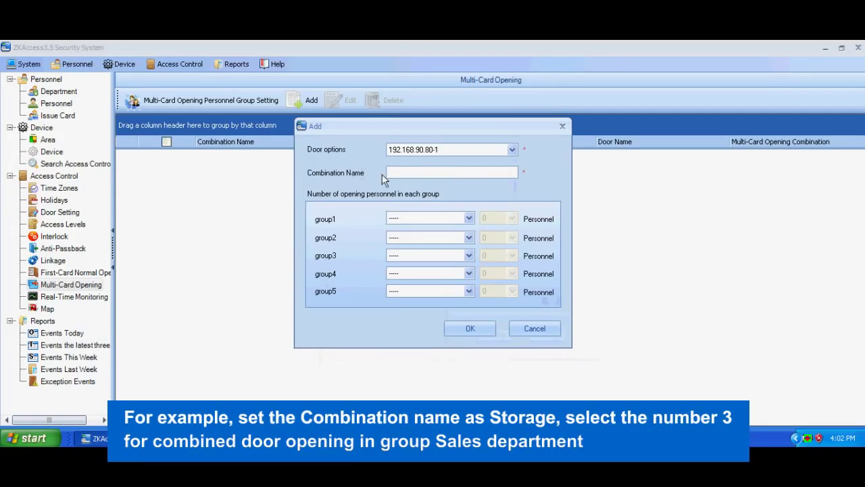
type("Storage")
- Assign the Sales group as group1 of the Storage combination with 5 opening personnel and save it
left_click(469, 218)
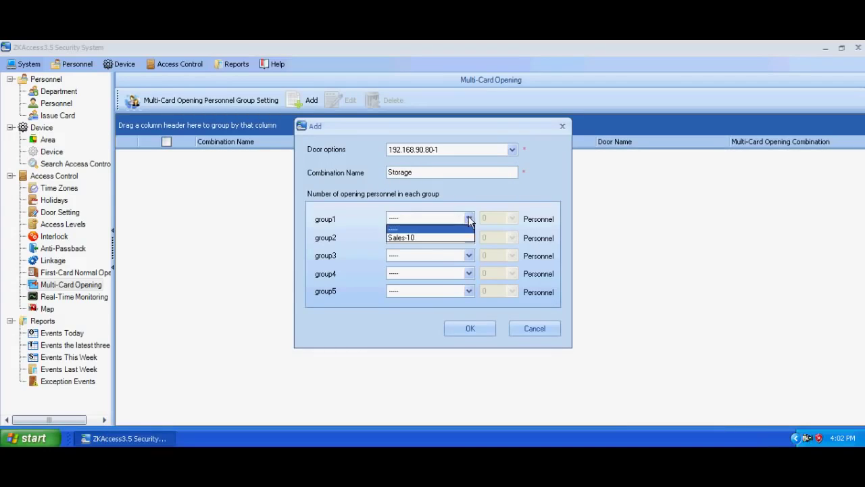
left_click(419, 237)
left_click(511, 217)
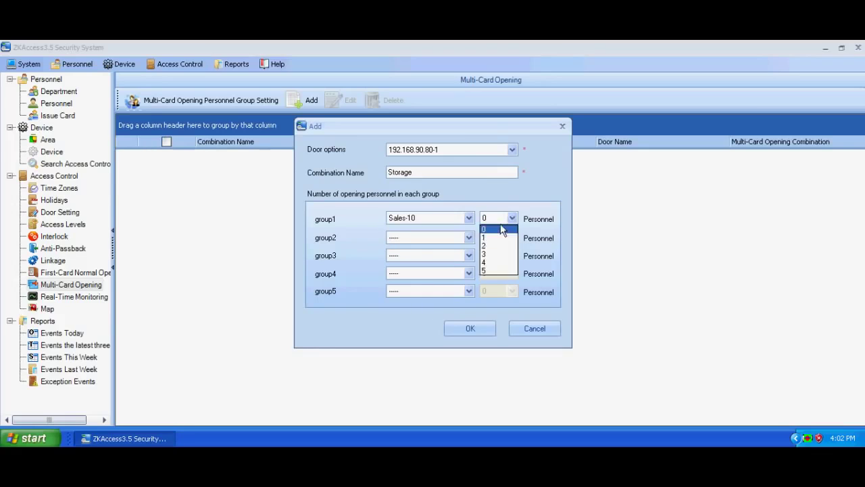
left_click(487, 270)
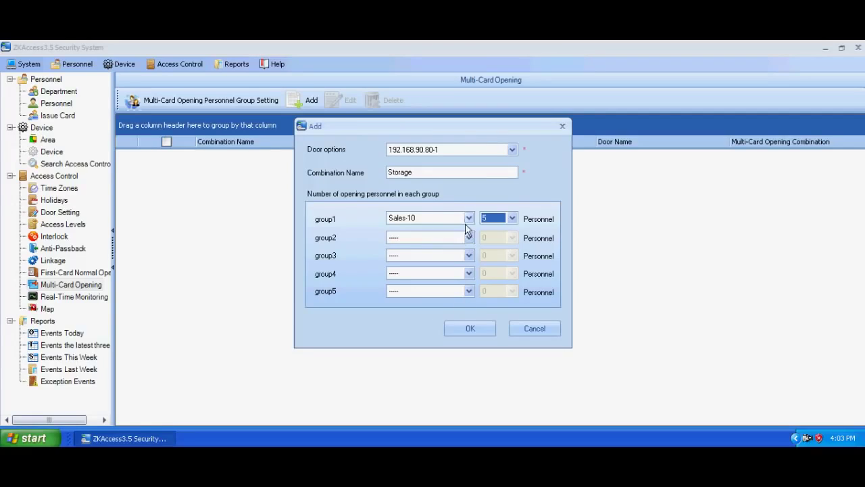
left_click(484, 332)
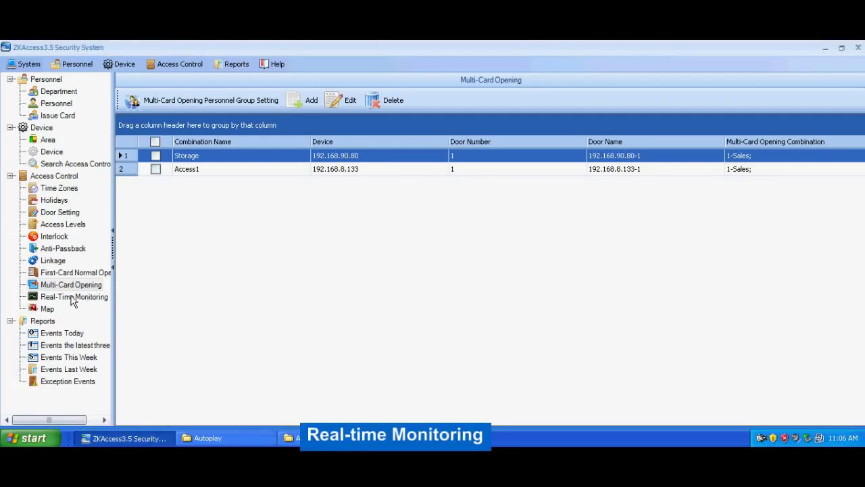
- Remotely open door 192.168.8.133-1 from Real-Time Monitoring with a door open time of 15 s
left_click(73, 299)
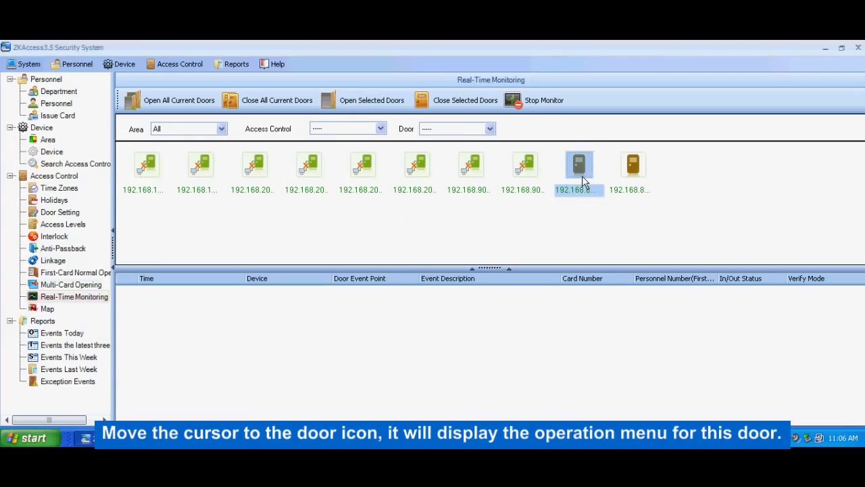
mouse_move(588, 177)
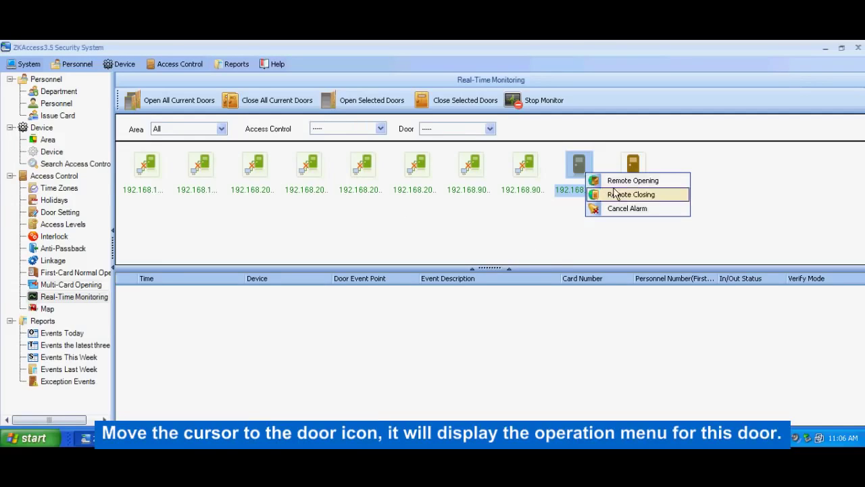
left_click(617, 180)
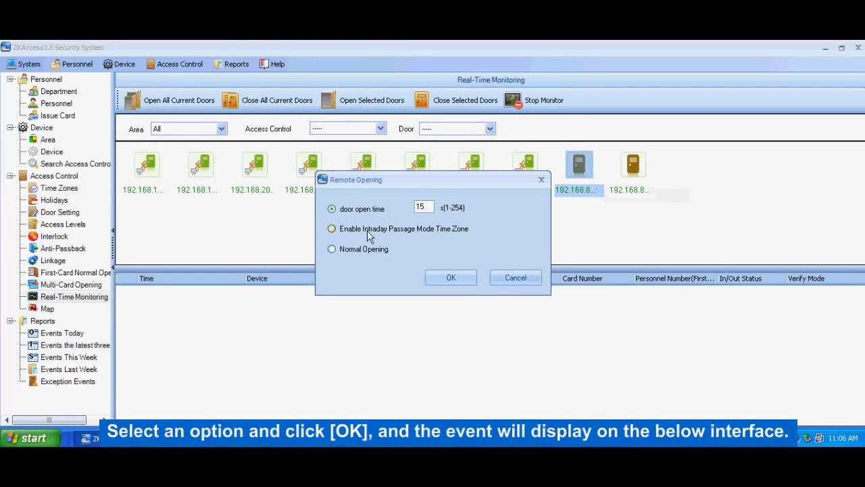
left_click(451, 277)
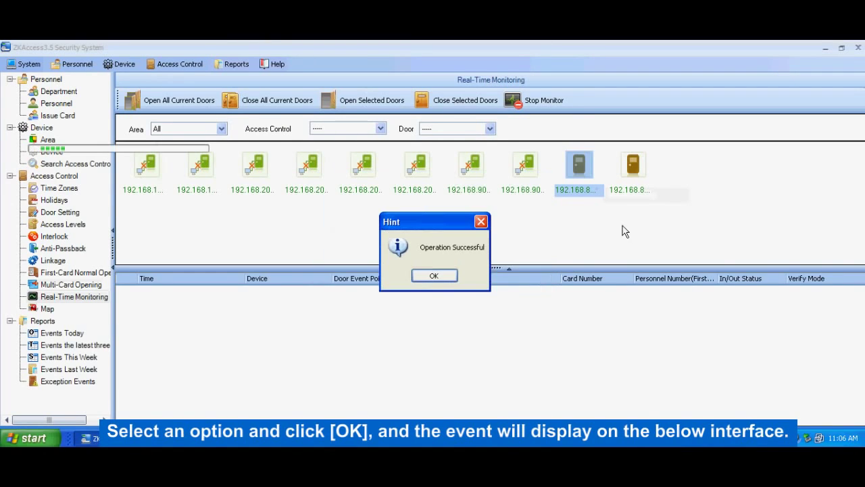
left_click(434, 277)
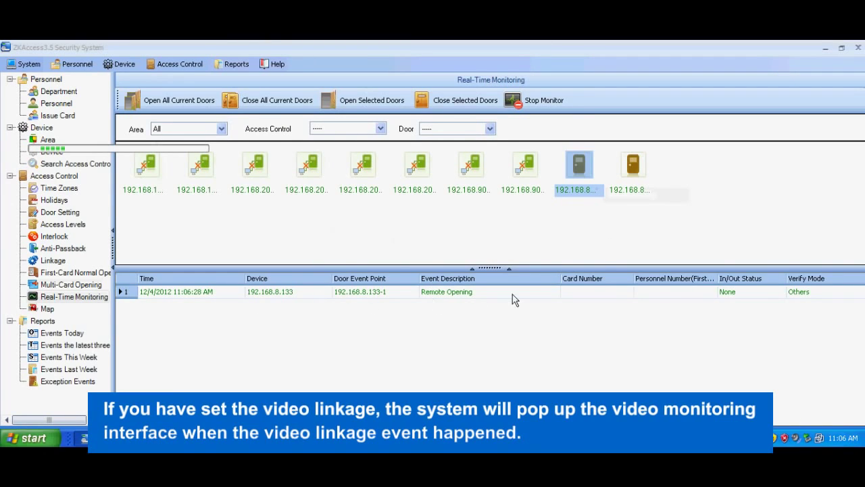
- Remotely close door 192.168.8.133-1 using the Close door option
right_click(579, 165)
left_click(612, 181)
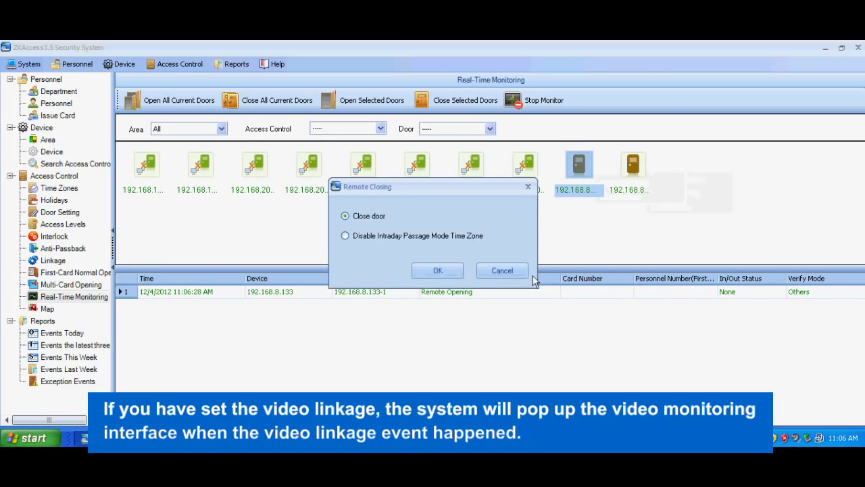
left_click(437, 270)
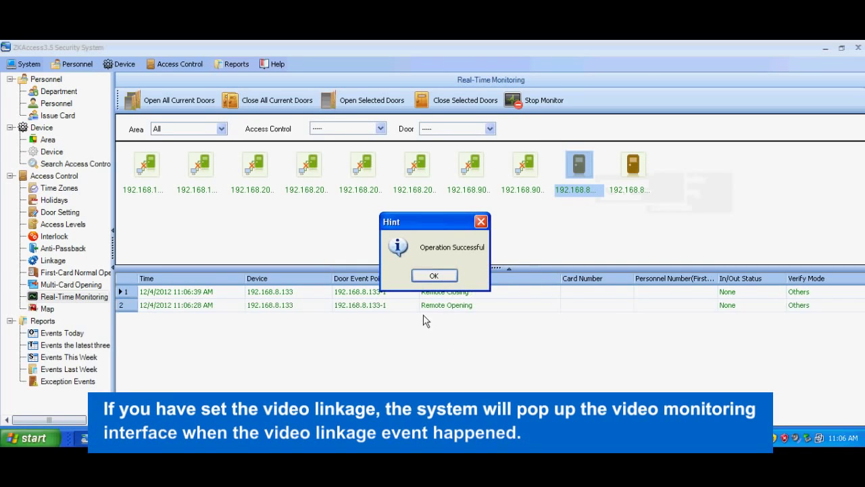
- Remotely open door 192.168.8.133-2 from Real-Time Monitoring with a door open time of 15 s
left_click(434, 277)
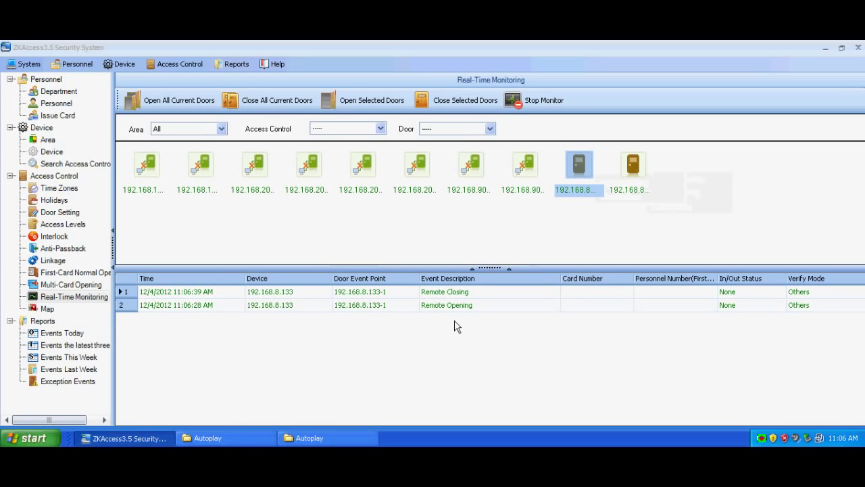
right_click(630, 178)
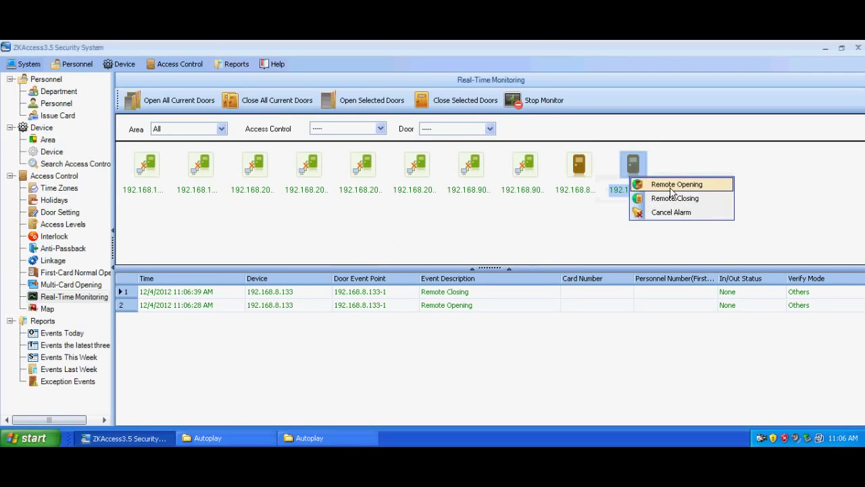
left_click(670, 185)
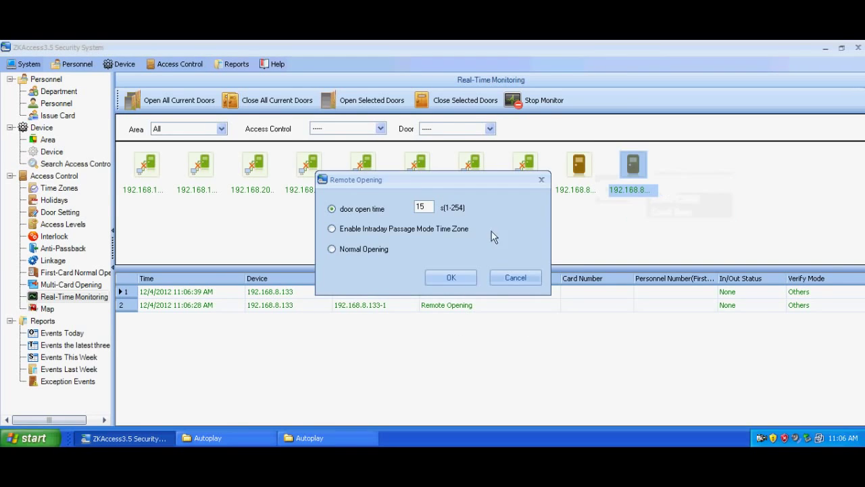
left_click(458, 277)
left_click(435, 276)
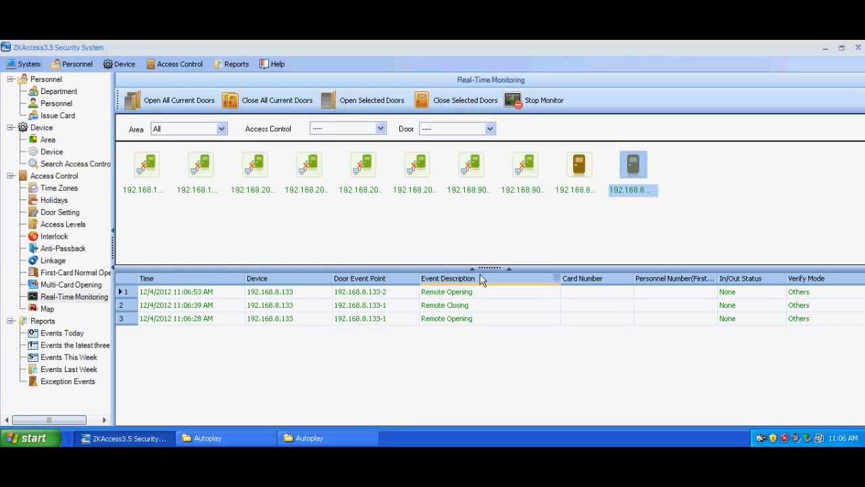
- Remotely close door 192.168.8.133-2 using the Close door option
right_click(631, 177)
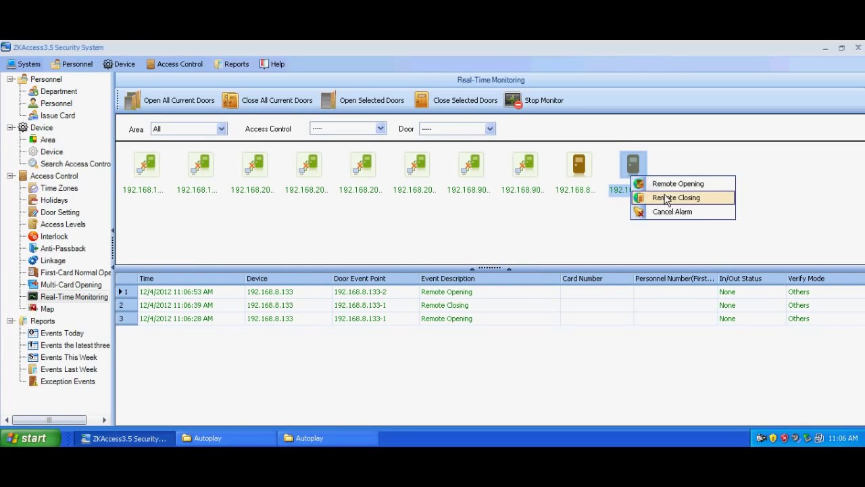
left_click(672, 197)
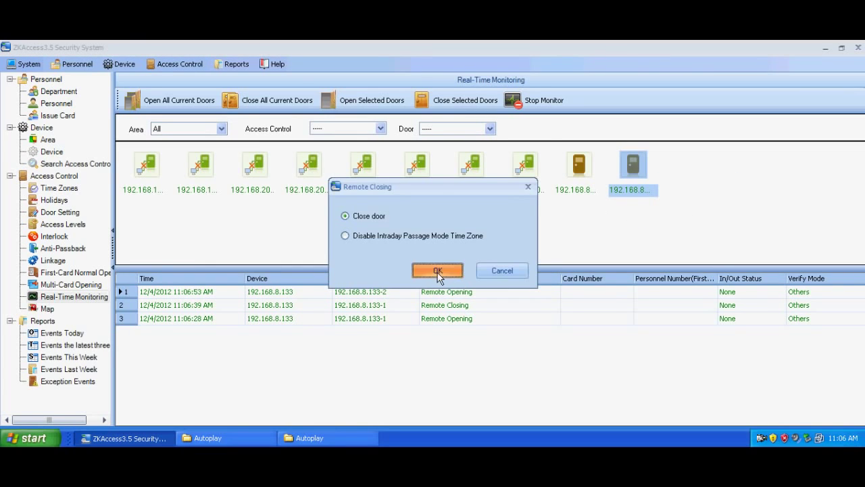
left_click(437, 272)
left_click(434, 276)
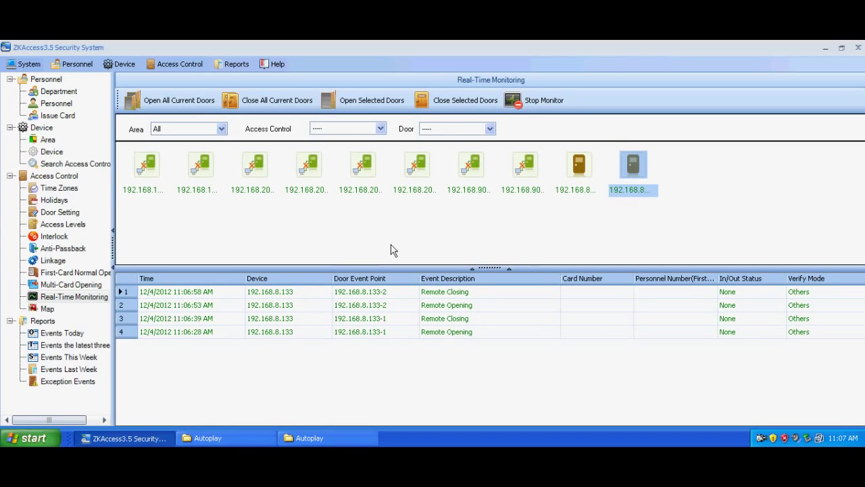
- Remotely open all current doors with a door open time of 15 s, and close them all with the Close door option
left_click(183, 102)
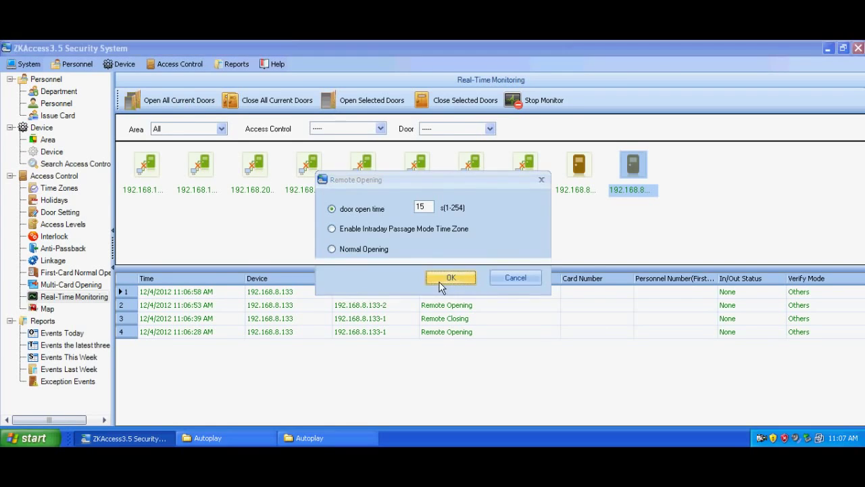
left_click(449, 279)
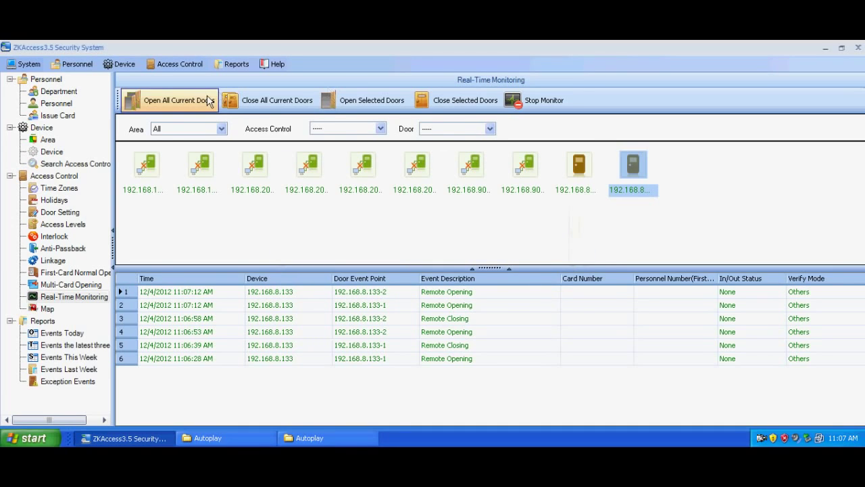
left_click(263, 100)
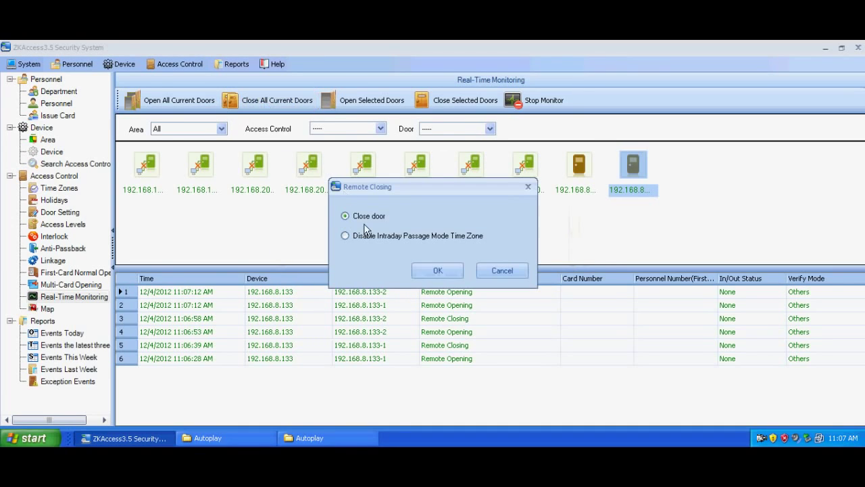
left_click(436, 271)
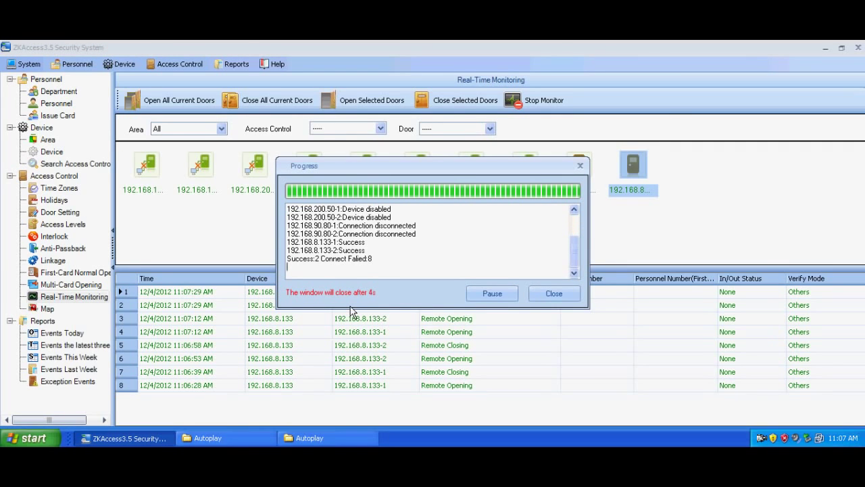
left_click(560, 291)
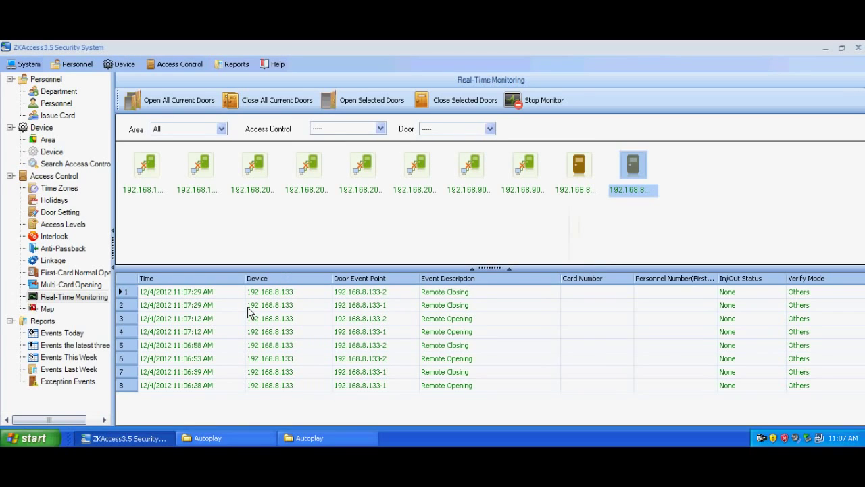
- Add a map named 3 Floor using the image 3.jpg from the Desktop
left_click(47, 308)
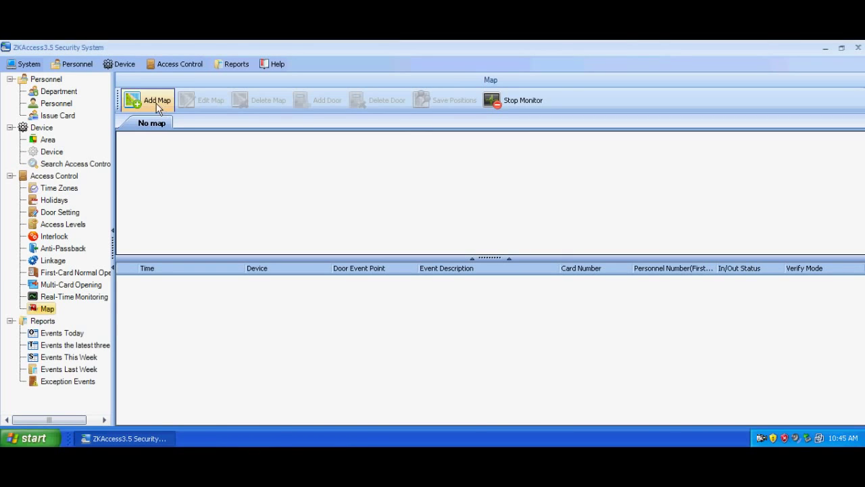
left_click(156, 102)
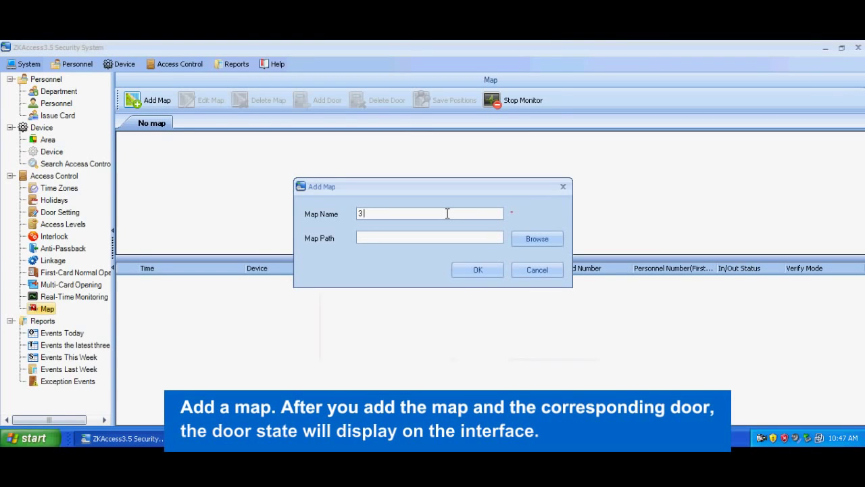
type("Floor")
left_click(550, 242)
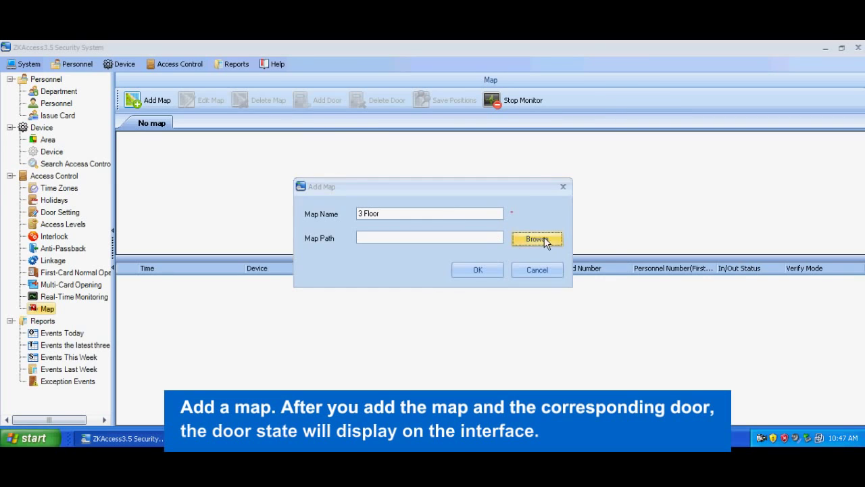
left_click(339, 173)
left_click(581, 314)
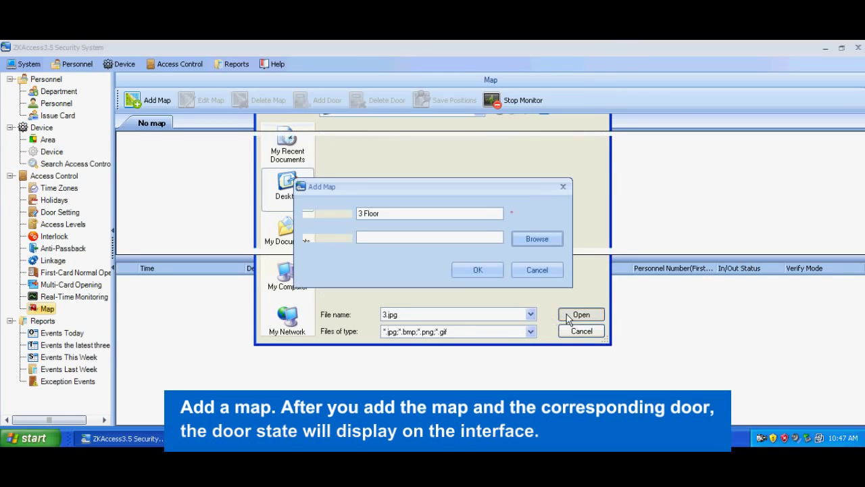
left_click(477, 271)
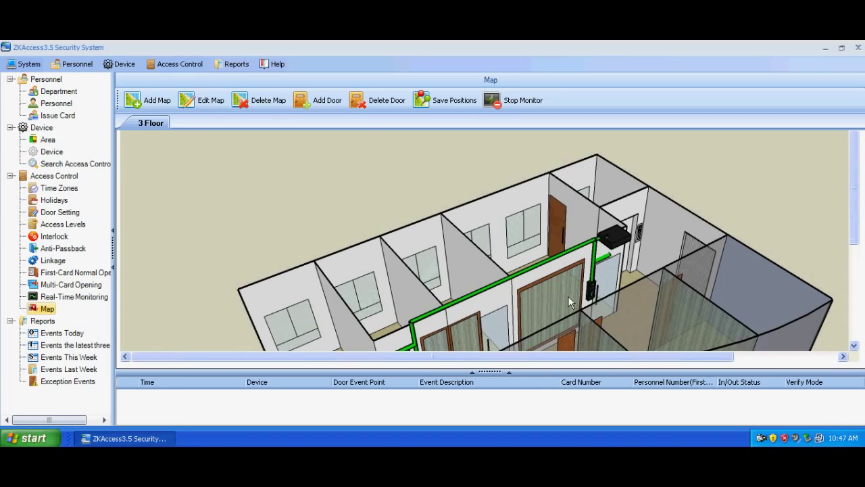
- Add both doors of device 192.168.8.133 to the 3 Floor map
left_click_drag(850, 246, 861, 270)
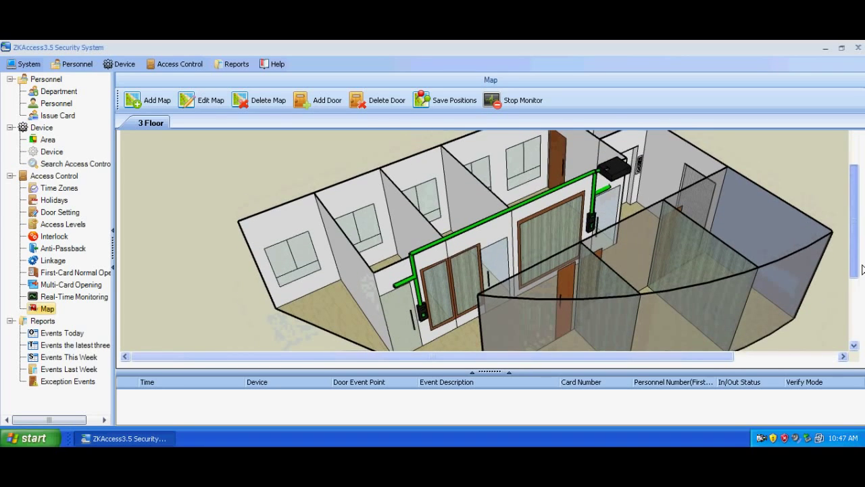
left_click_drag(861, 269, 860, 278)
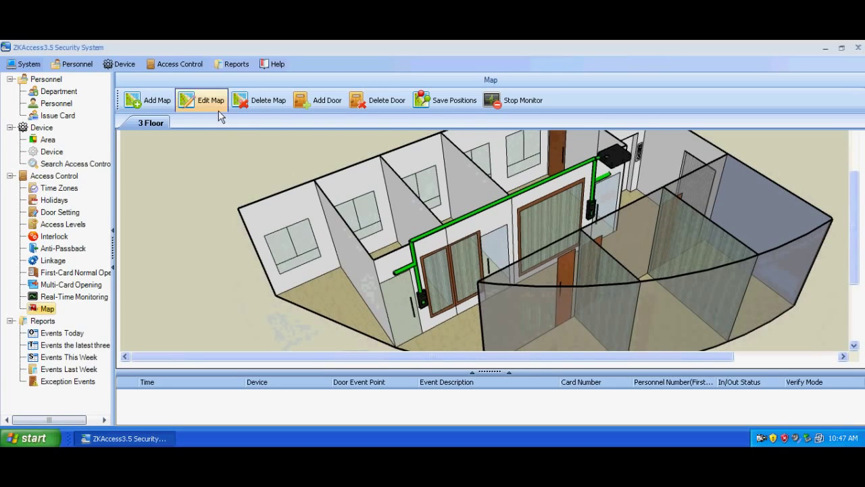
left_click(321, 106)
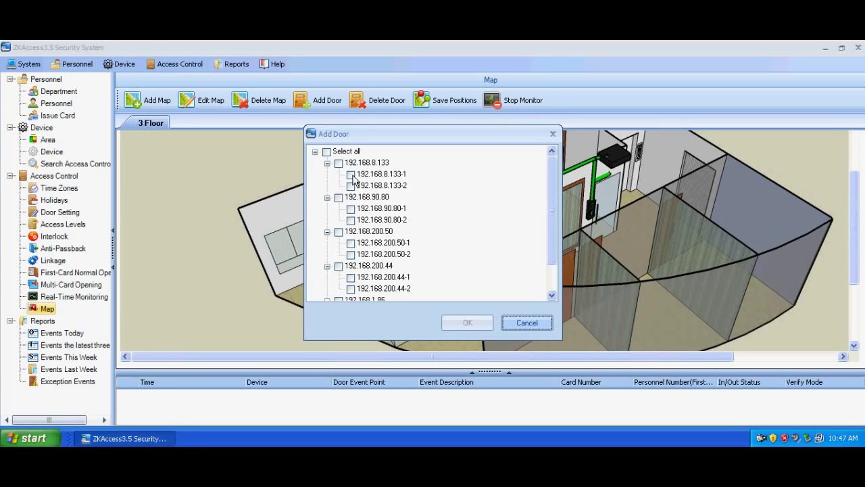
left_click(338, 163)
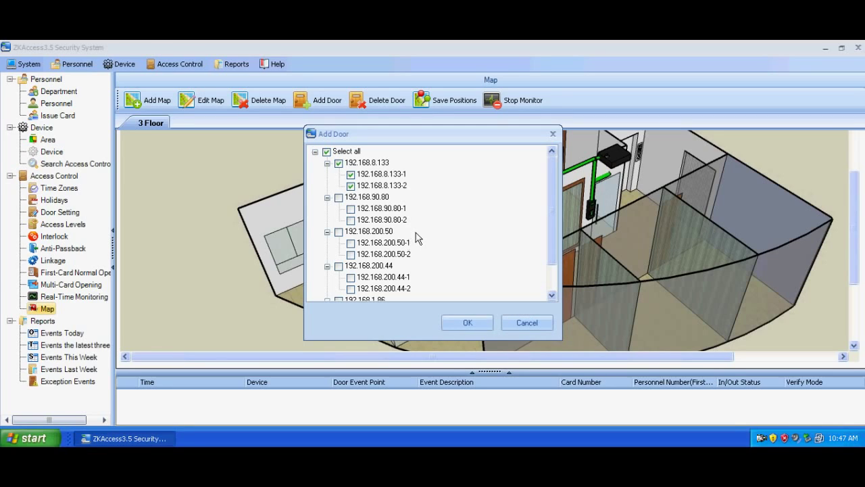
left_click(466, 323)
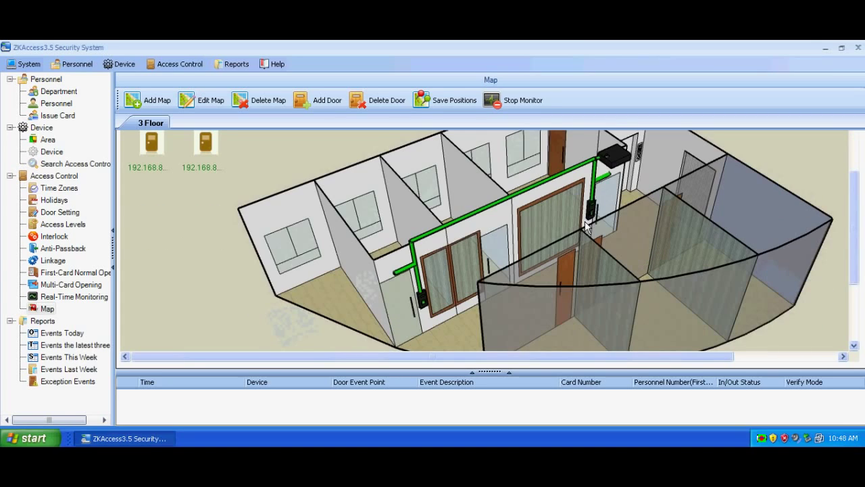
- Place one door icon by the black wall reader near the glass door and the other by the brown door behind it on the floor plan
left_click(207, 149)
left_click_drag(207, 148, 594, 211)
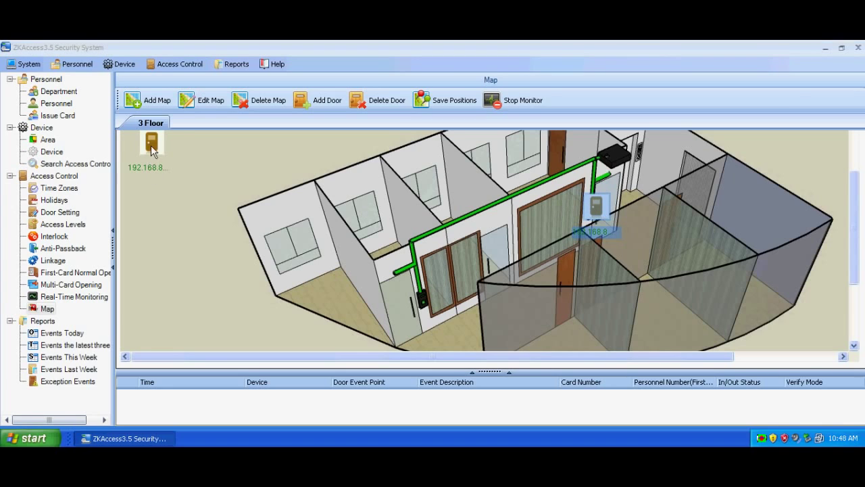
left_click_drag(151, 146, 569, 160)
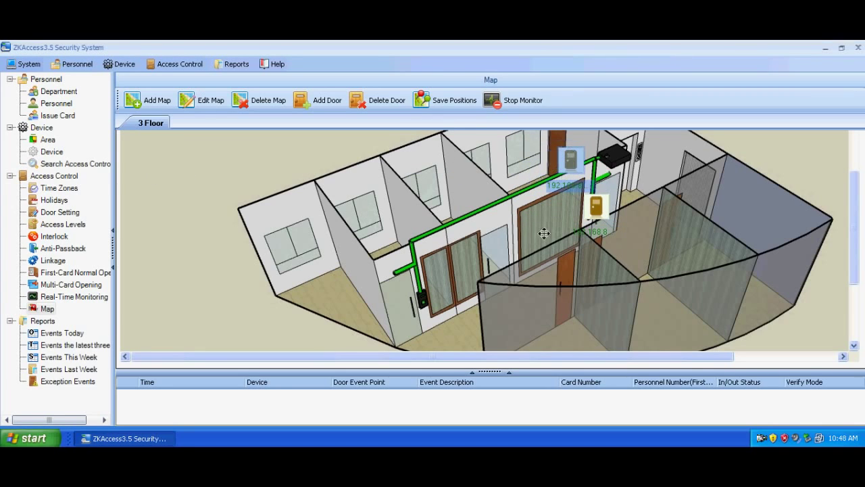
left_click(643, 218)
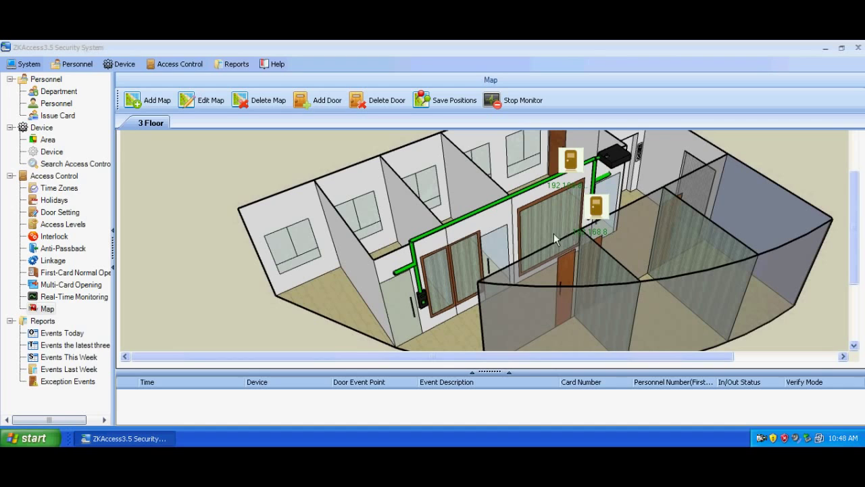
scroll(594, 267, "up", 3)
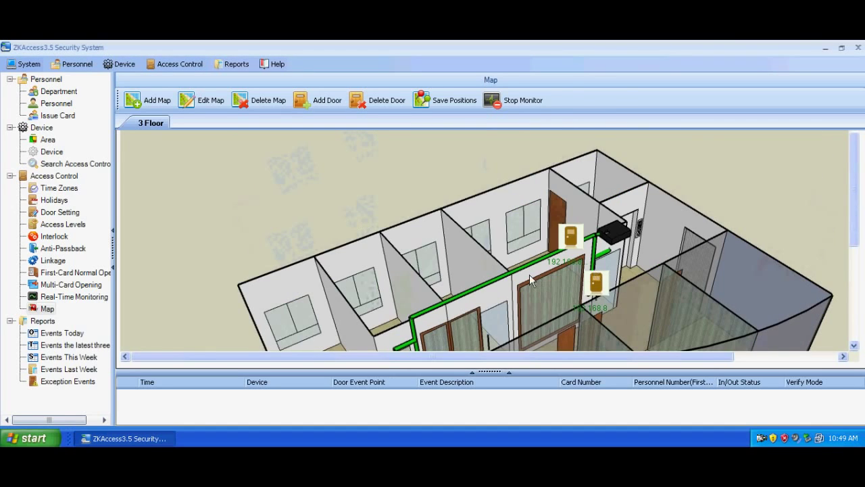
scroll(527, 274, "down", 3)
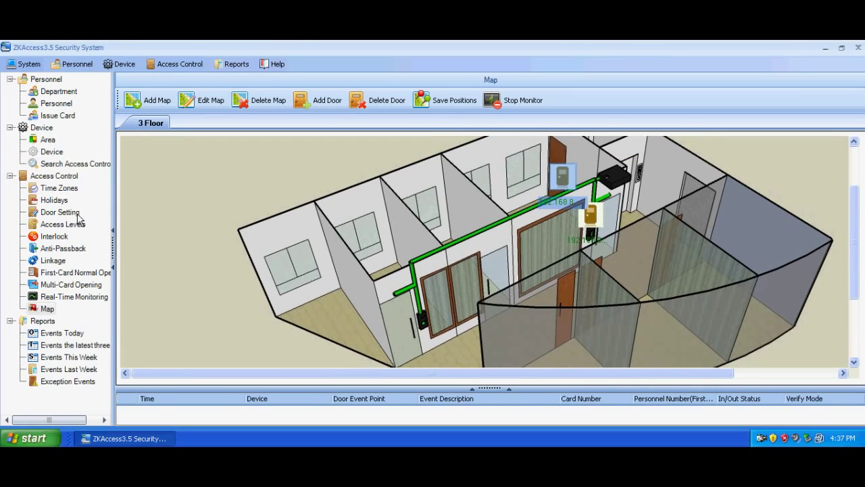
- Synchronize all data to device 192.168.8.133 from the device list
left_click(53, 152)
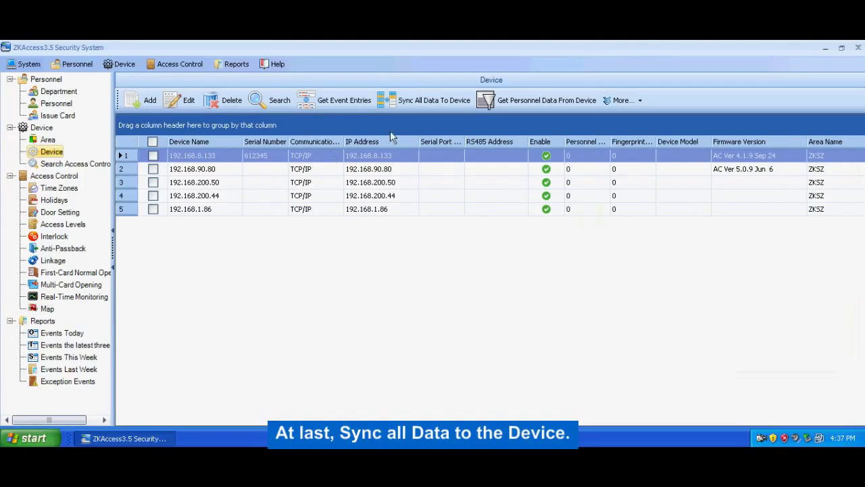
left_click(153, 156)
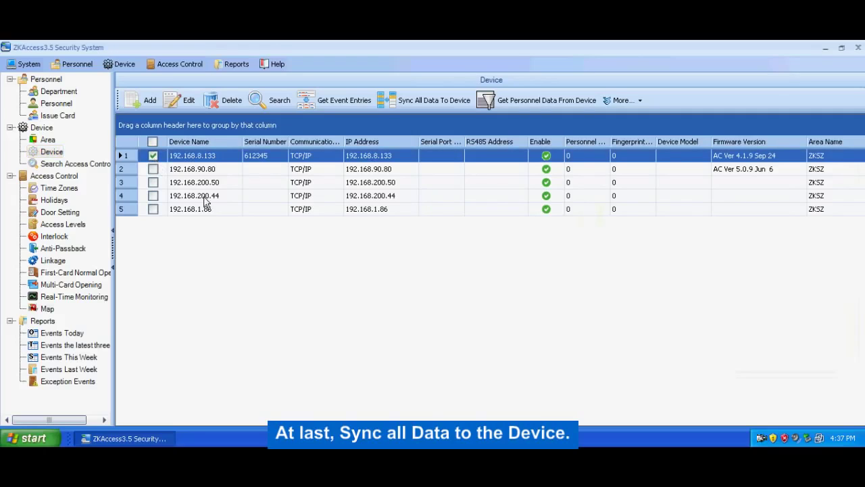
left_click(412, 101)
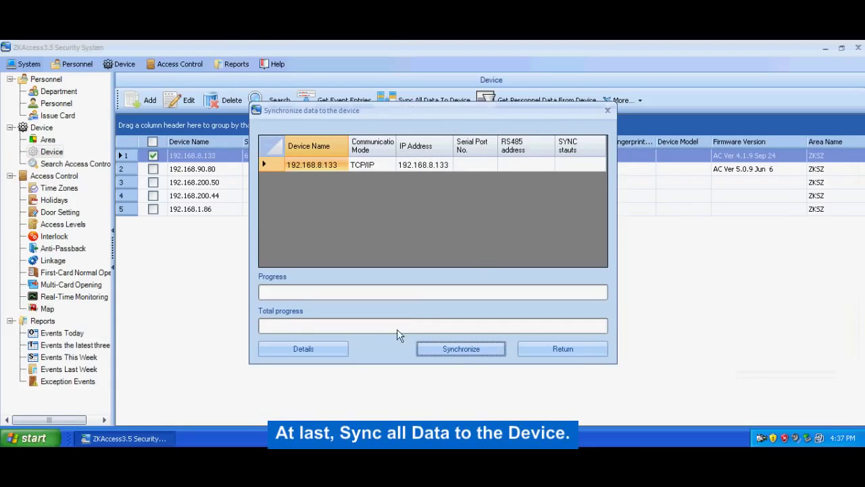
left_click(460, 354)
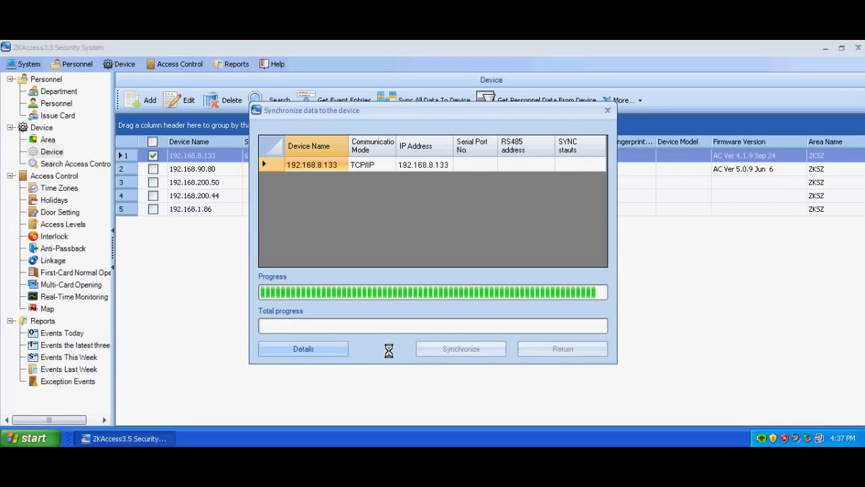
left_click(541, 349)
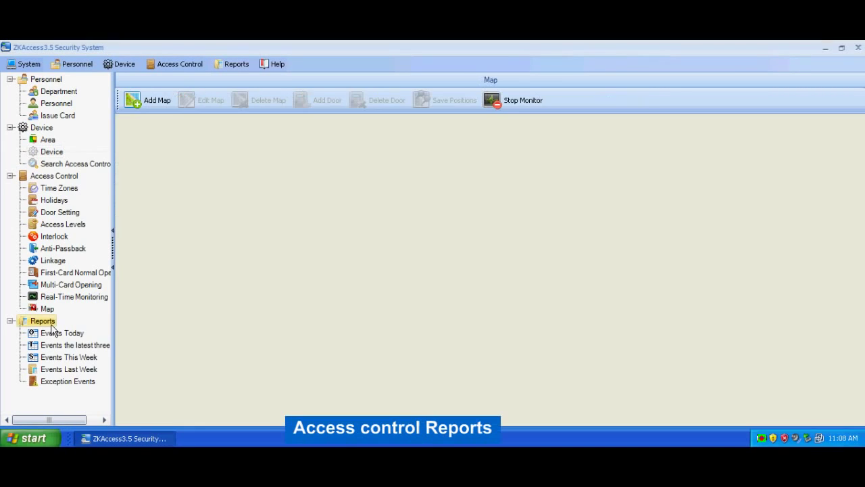
- Look through the event reports for today, the latest three days, this week, last week and exception events
left_click(60, 333)
left_click(71, 344)
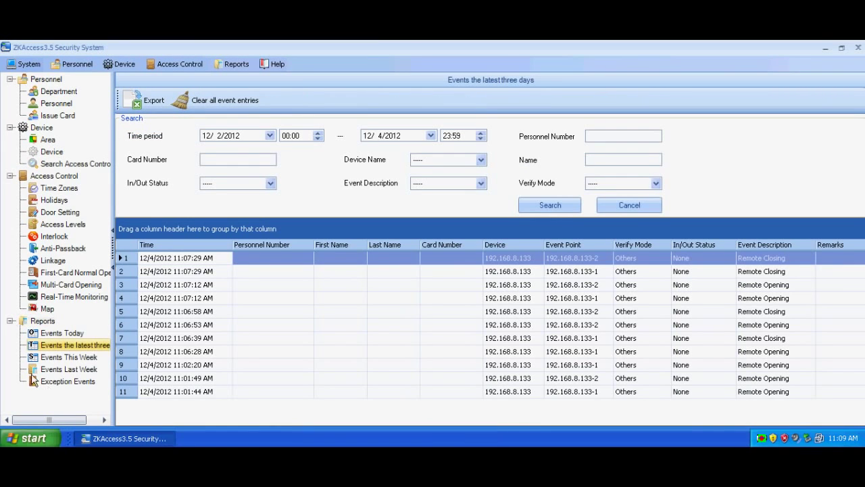
left_click(72, 358)
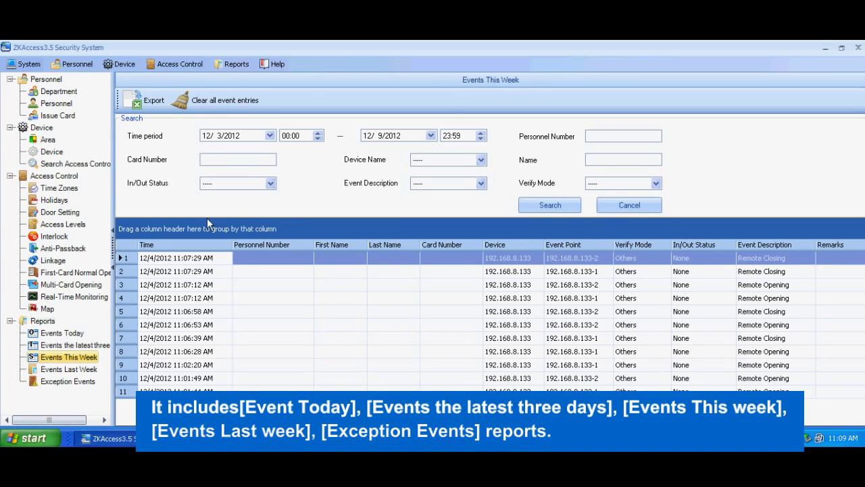
left_click(79, 371)
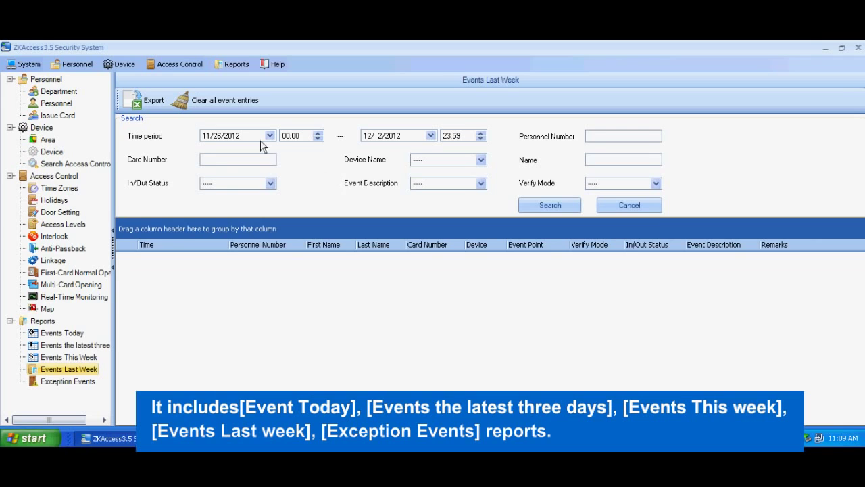
left_click(86, 382)
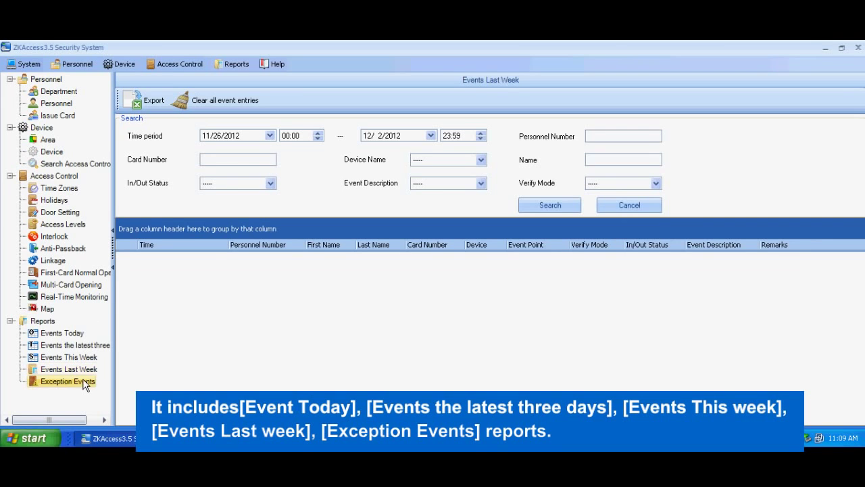
left_click(54, 332)
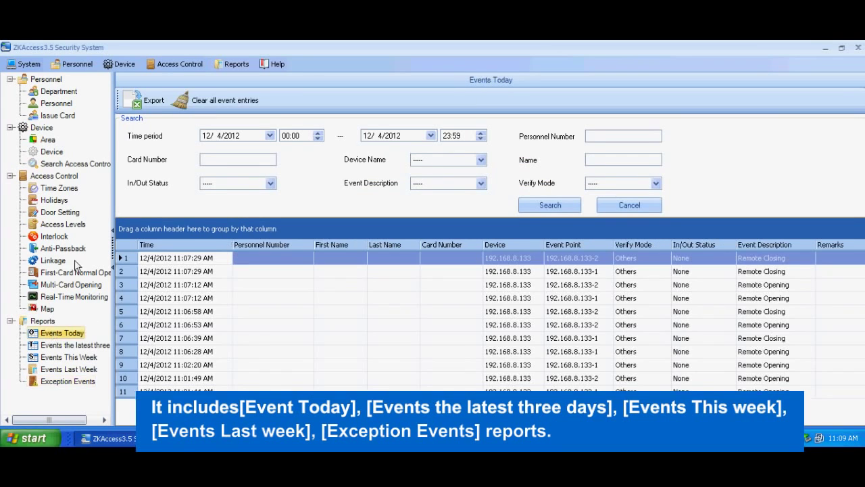
left_click(150, 105)
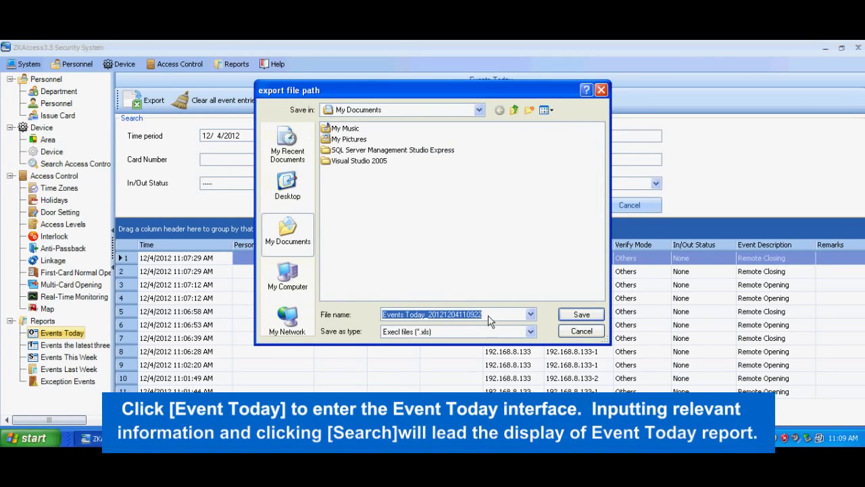
left_click(287, 184)
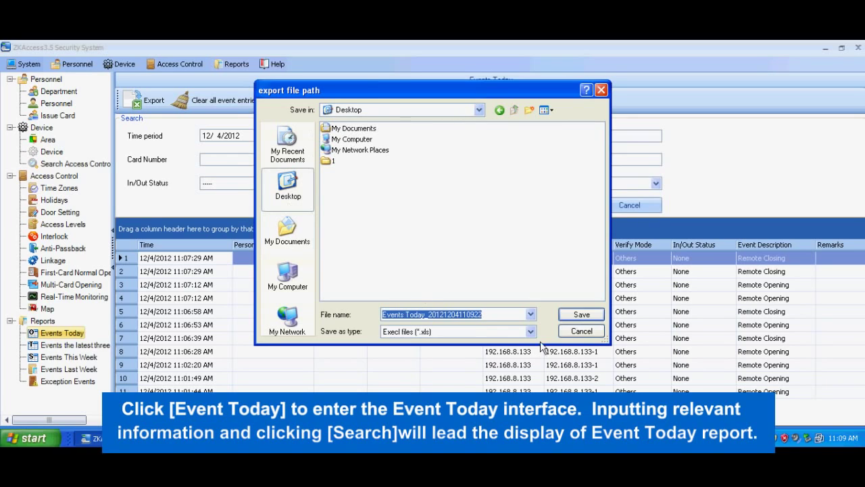
left_click(574, 317)
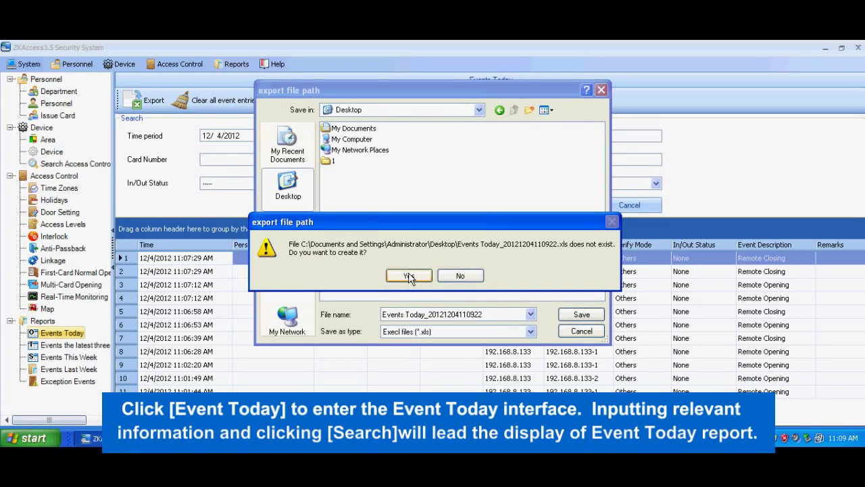